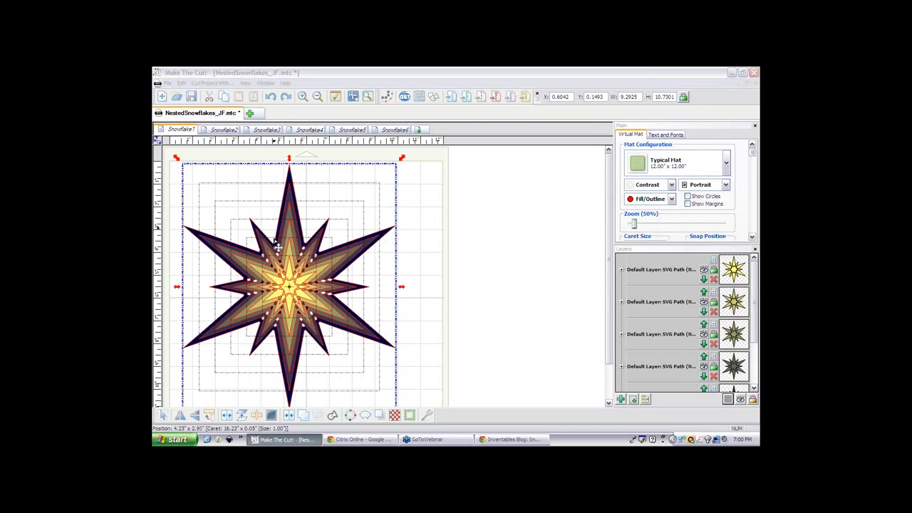
- Look through the nested designs on pages Snowflake2 to Snowflake6, and return to page Snowflake1
{"action": "left_click", "coordinate": [231, 131]}
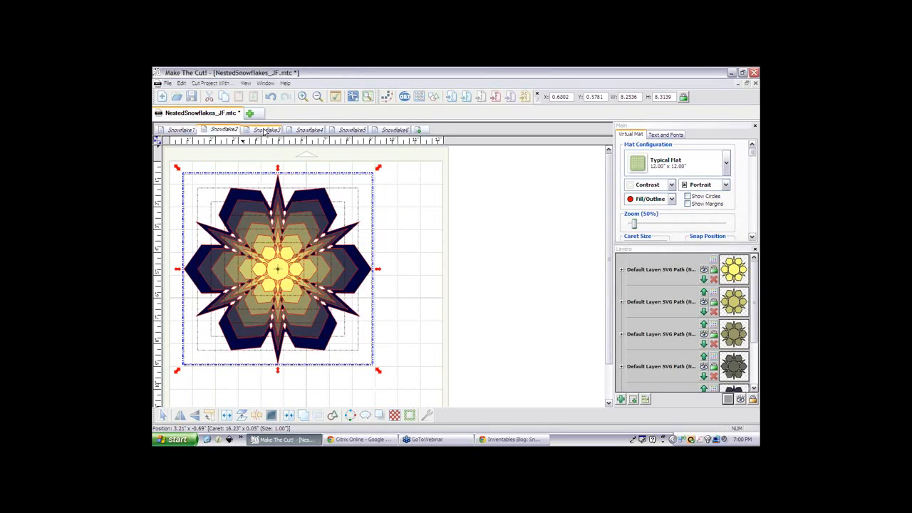
{"action": "left_click", "coordinate": [265, 131]}
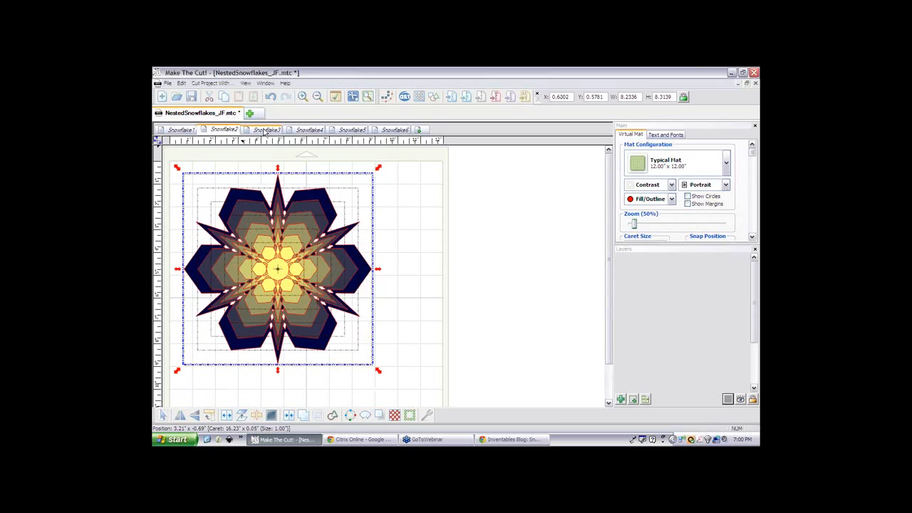
{"action": "left_click", "coordinate": [311, 131]}
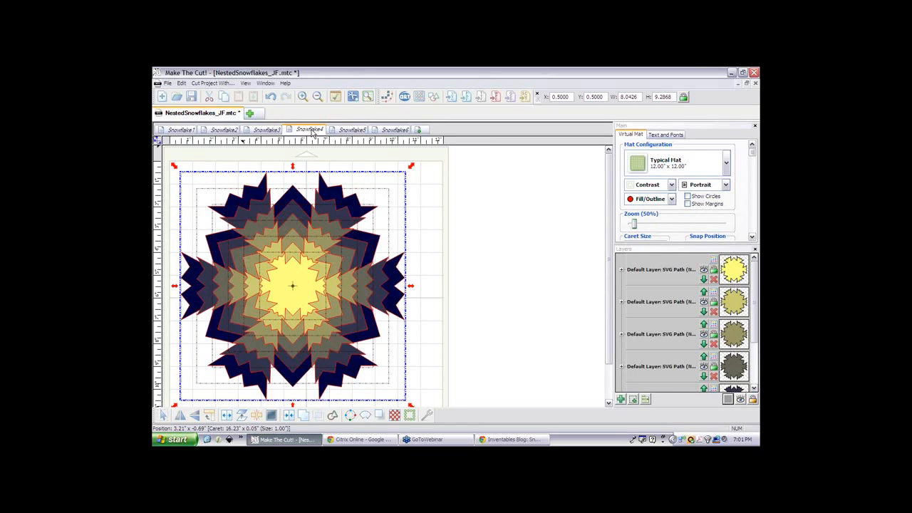
{"action": "left_click", "coordinate": [352, 131]}
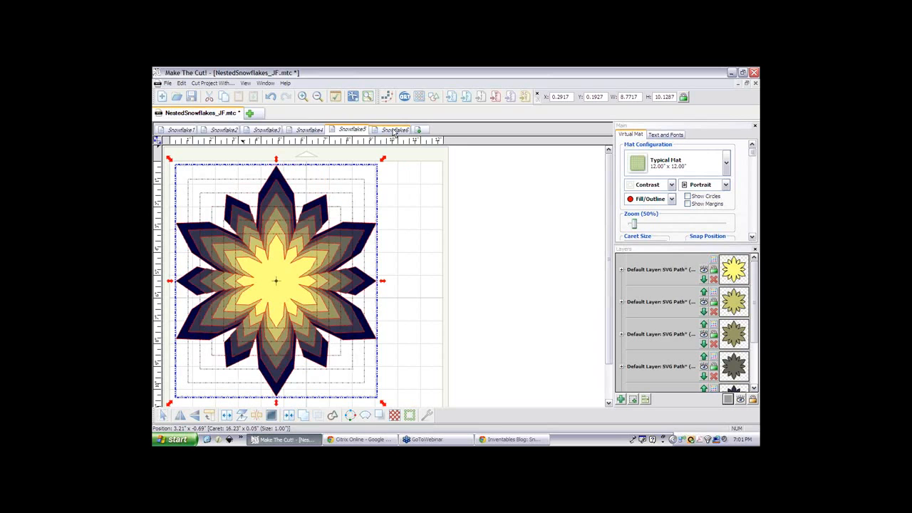
{"action": "left_click", "coordinate": [395, 131]}
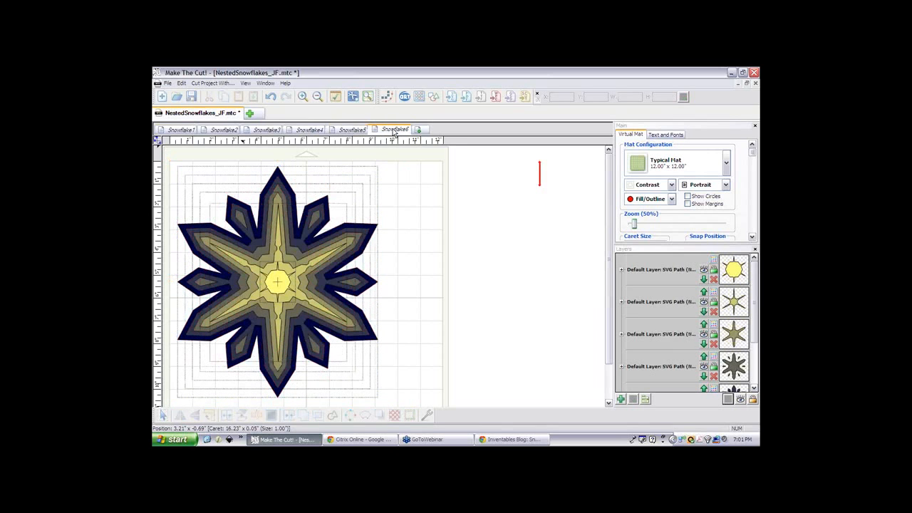
{"action": "left_click", "coordinate": [184, 133]}
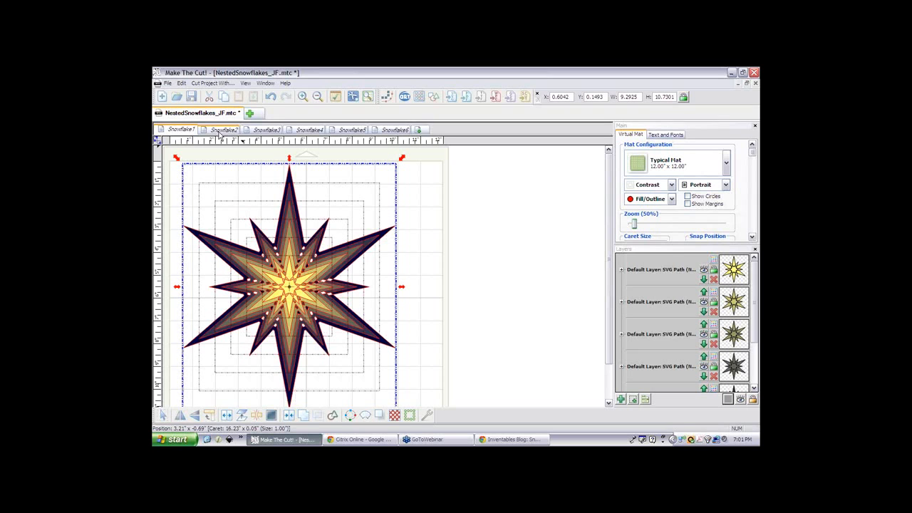
- Switch to the Inventables Blog page in Chrome and examine the Snowflake Generator and its introduction
{"action": "left_click", "coordinate": [499, 440]}
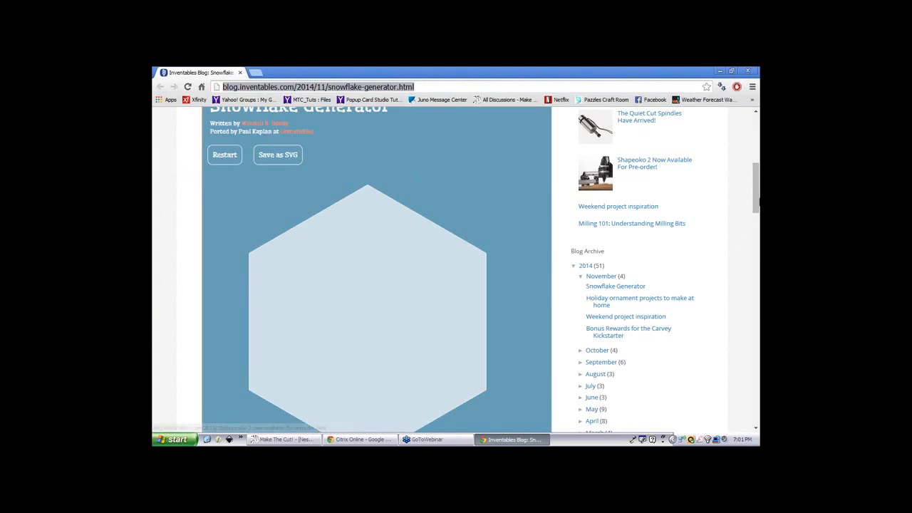
{"action": "left_click", "coordinate": [757, 213]}
{"action": "left_click_drag", "start_coordinate": [757, 214], "coordinate": [756, 211]}
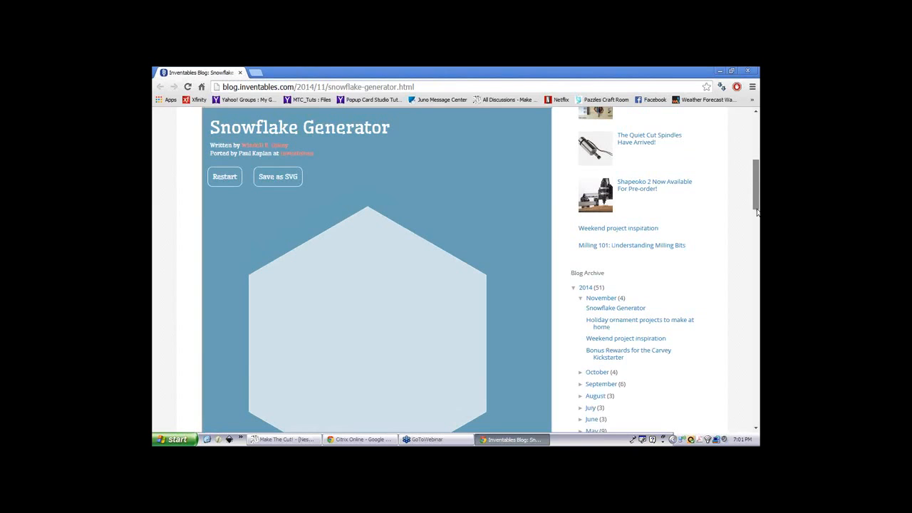
{"action": "left_click_drag", "start_coordinate": [757, 211], "coordinate": [756, 213]}
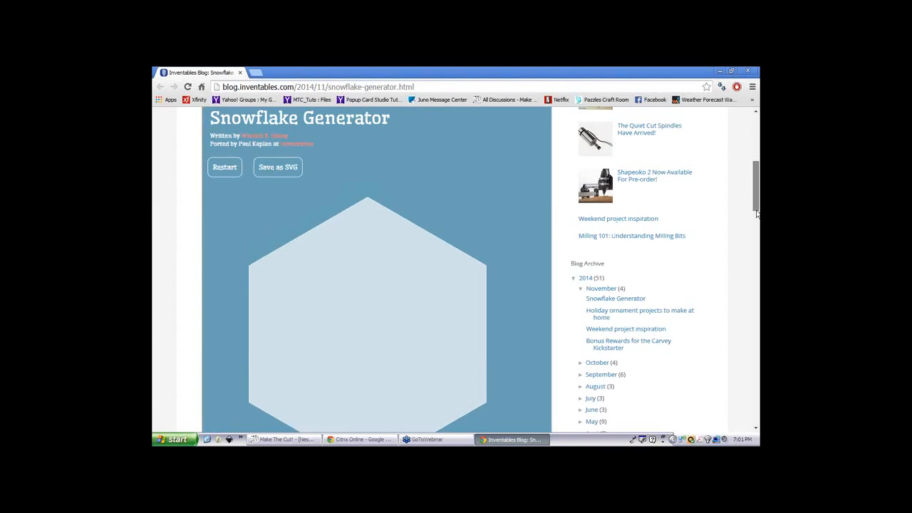
{"action": "mouse_move", "coordinate": [757, 214]}
{"action": "left_mouse_down"}
{"action": "mouse_move", "coordinate": [753, 238]}
{"action": "mouse_move", "coordinate": [756, 210]}
{"action": "left_mouse_up"}
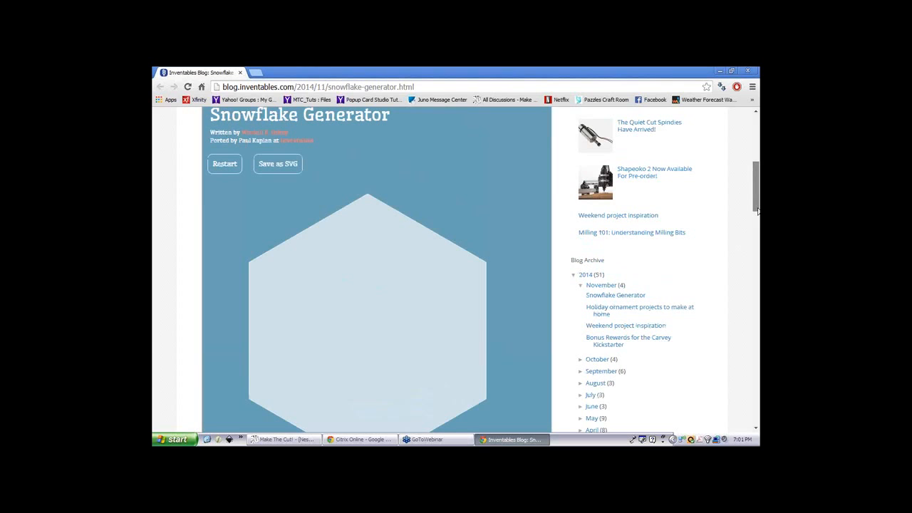
{"action": "left_click_drag", "start_coordinate": [758, 210], "coordinate": [757, 204]}
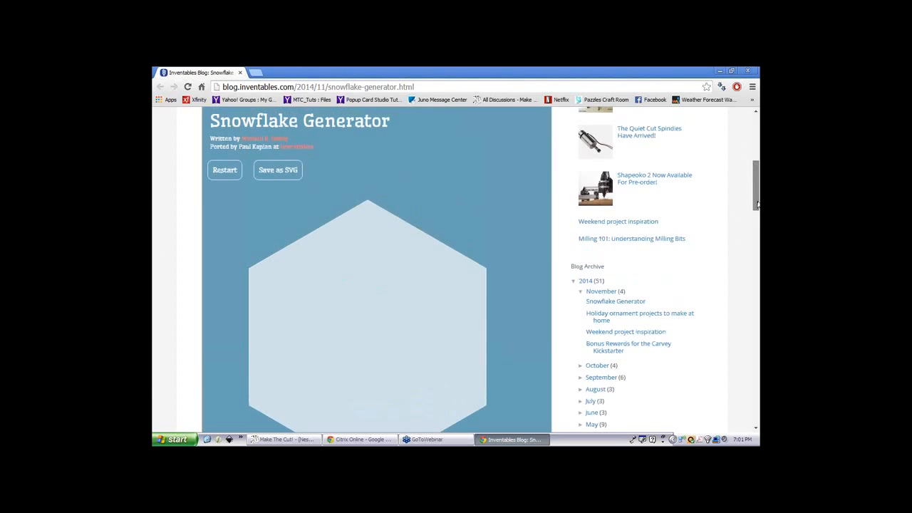
{"action": "mouse_move", "coordinate": [758, 204]}
{"action": "left_mouse_down"}
{"action": "mouse_move", "coordinate": [758, 163]}
{"action": "mouse_move", "coordinate": [758, 194]}
{"action": "left_mouse_up"}
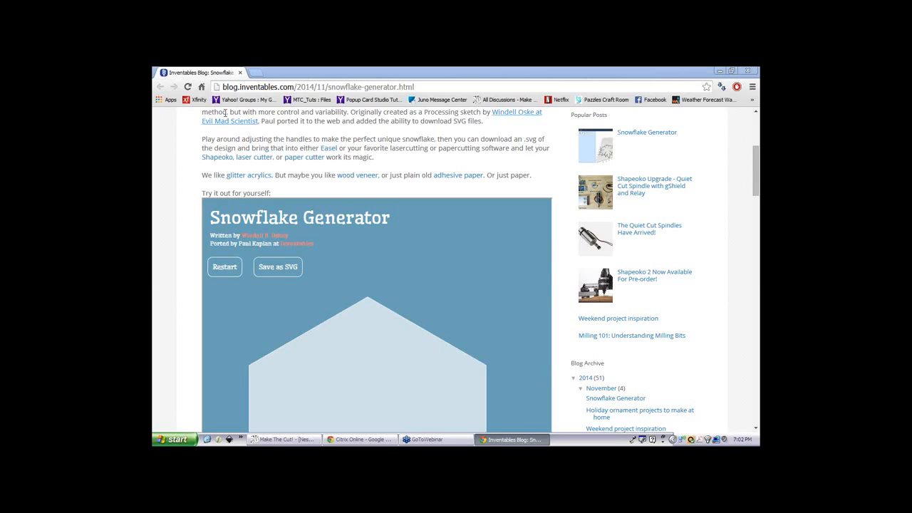
- Reload the Snowflake Generator page and reshape the hexagon's wedge with its handles into a snowflake with six pointed arms and notched edges
{"action": "left_click", "coordinate": [188, 87]}
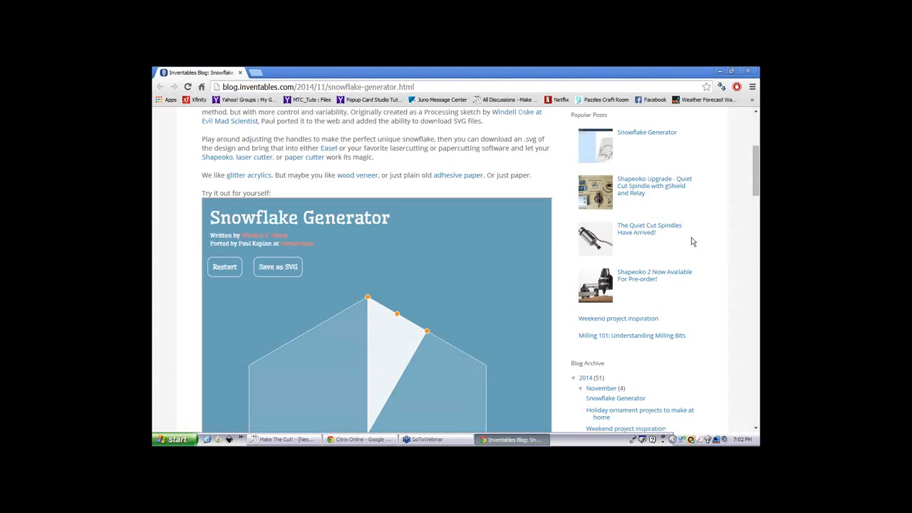
{"action": "scroll", "coordinate": [428, 256], "scroll_direction": "down", "scroll_amount": 1}
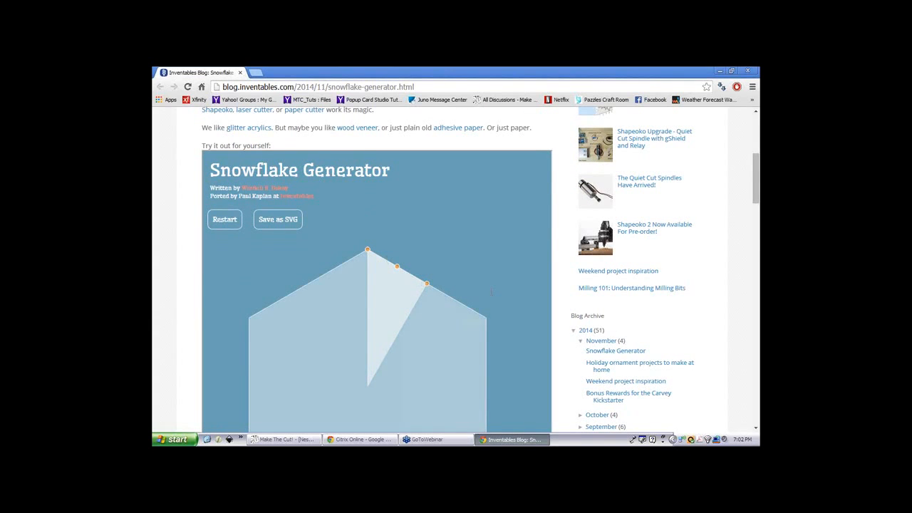
{"action": "scroll", "coordinate": [491, 291], "scroll_direction": "down", "scroll_amount": 1}
{"action": "scroll", "coordinate": [491, 292], "scroll_direction": "down", "scroll_amount": 1}
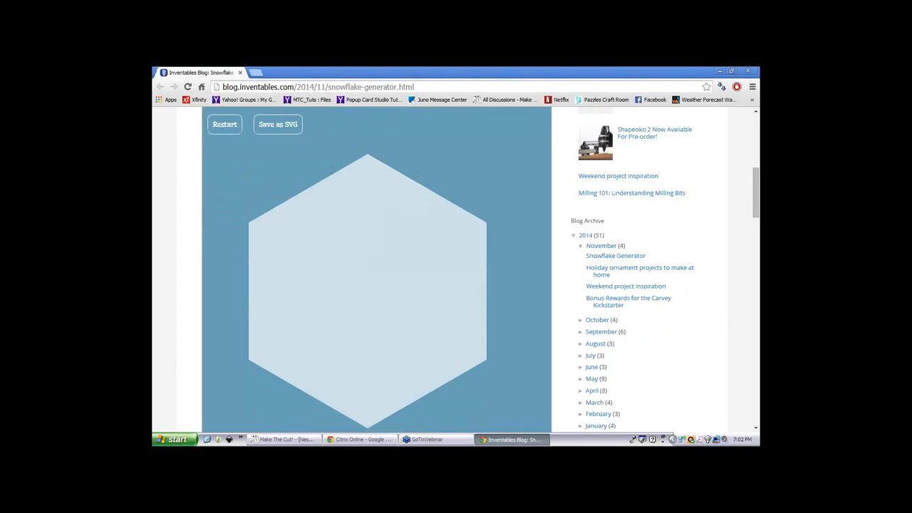
{"action": "left_click", "coordinate": [188, 87]}
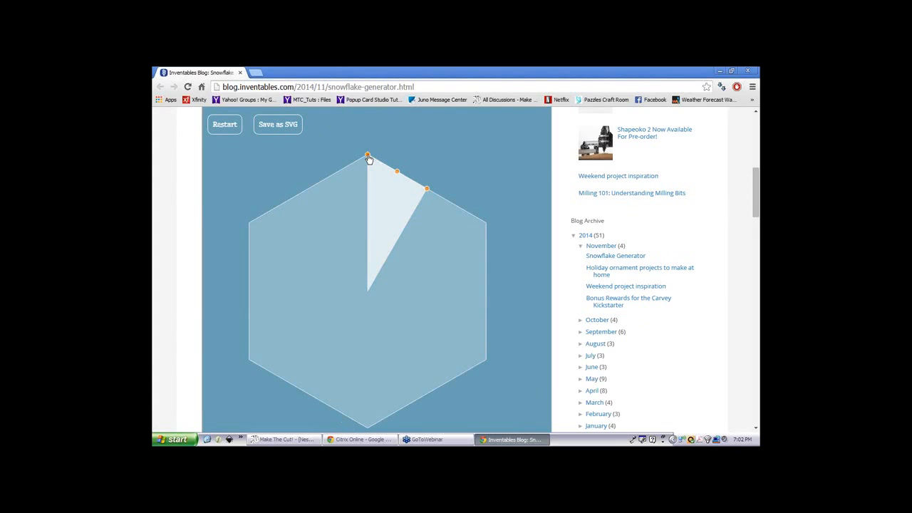
{"action": "scroll", "coordinate": [369, 158], "scroll_direction": "down", "scroll_amount": 1}
{"action": "left_click_drag", "start_coordinate": [367, 139], "coordinate": [377, 179]}
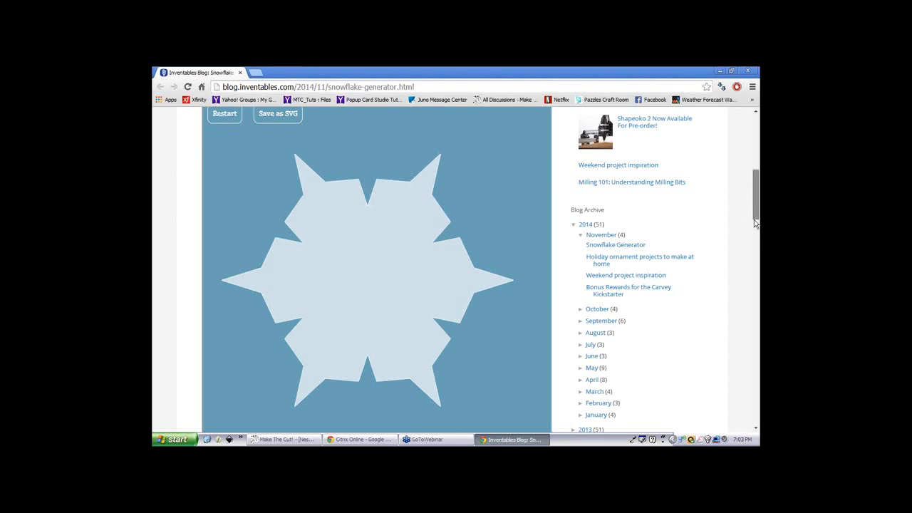
- Glance over the rest of the blog page, and export the generated snowflake as an SVG that opens in the browser
{"action": "left_click_drag", "start_coordinate": [754, 219], "coordinate": [754, 238]}
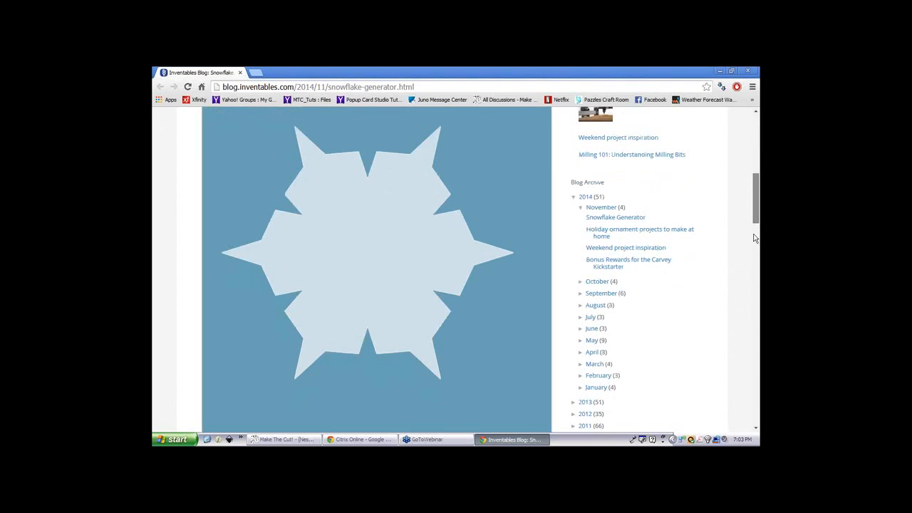
{"action": "left_click_drag", "start_coordinate": [756, 238], "coordinate": [757, 292]}
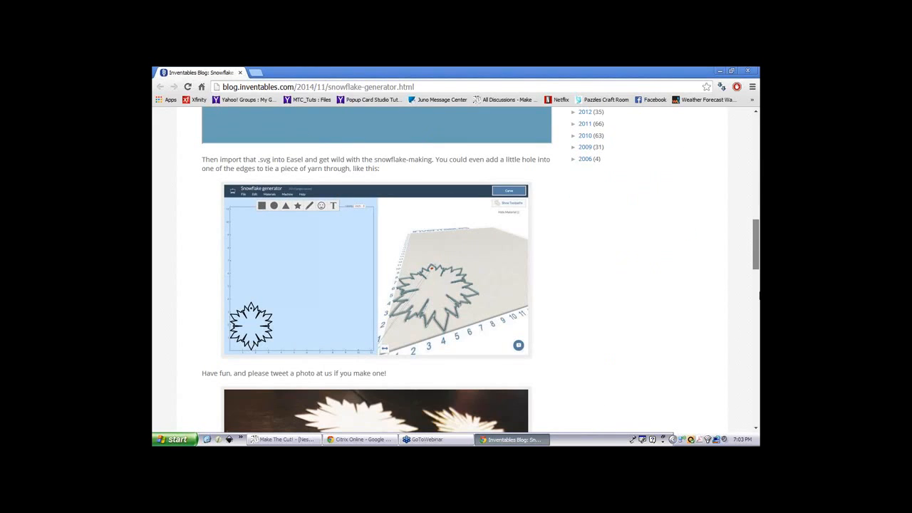
{"action": "left_click_drag", "start_coordinate": [757, 295], "coordinate": [754, 245]}
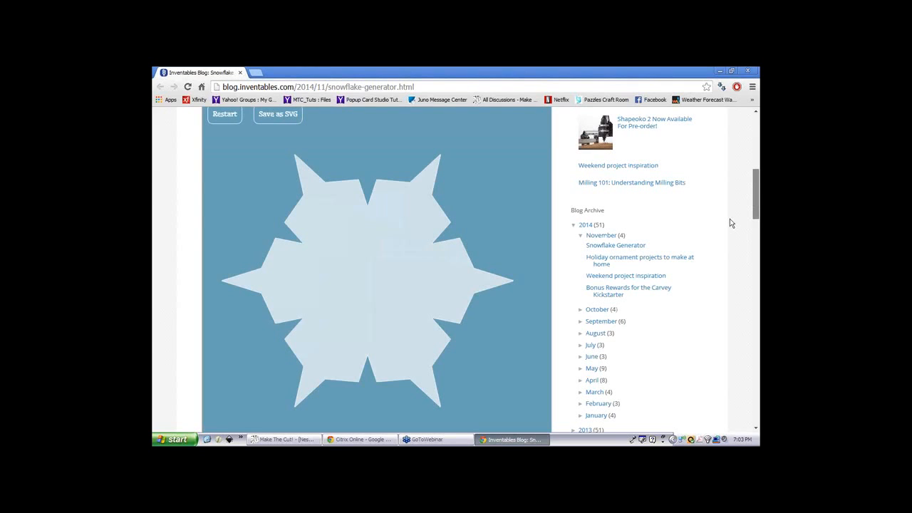
{"action": "scroll", "coordinate": [730, 218], "scroll_direction": "up", "scroll_amount": 1}
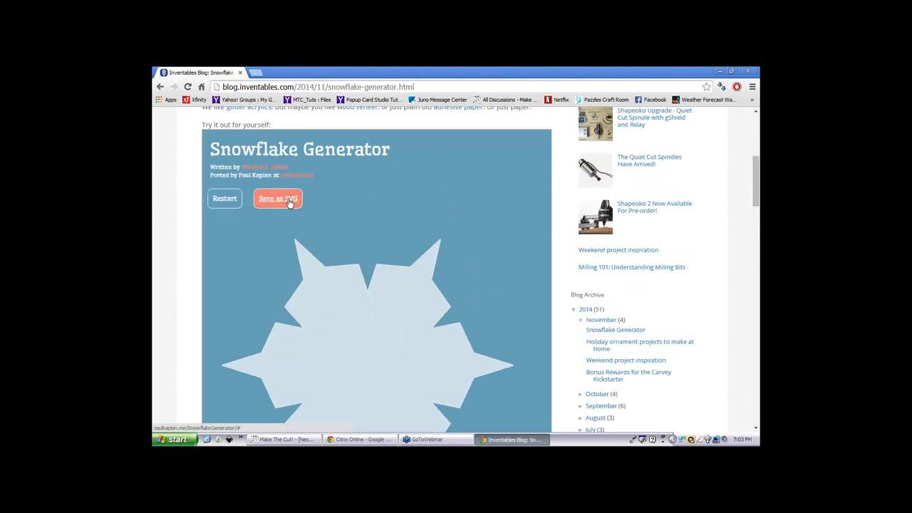
{"action": "left_click", "coordinate": [283, 200]}
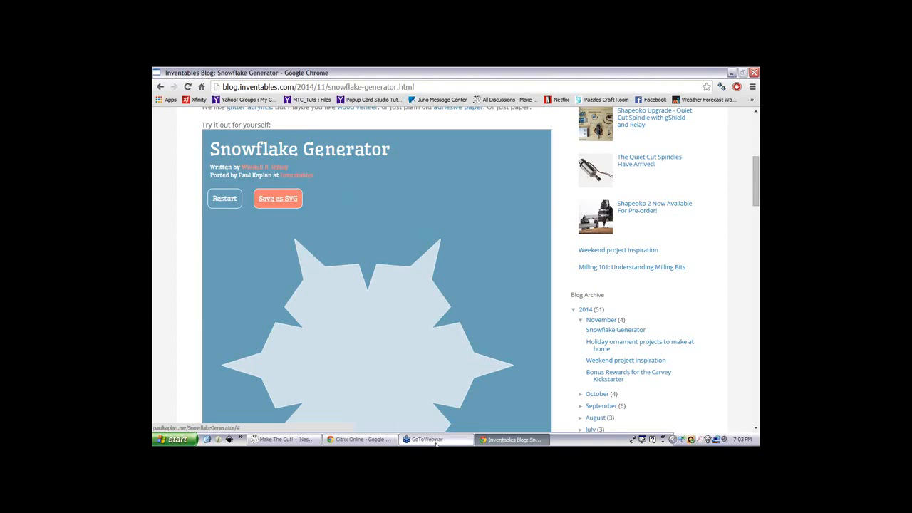
{"action": "left_click", "coordinate": [367, 440]}
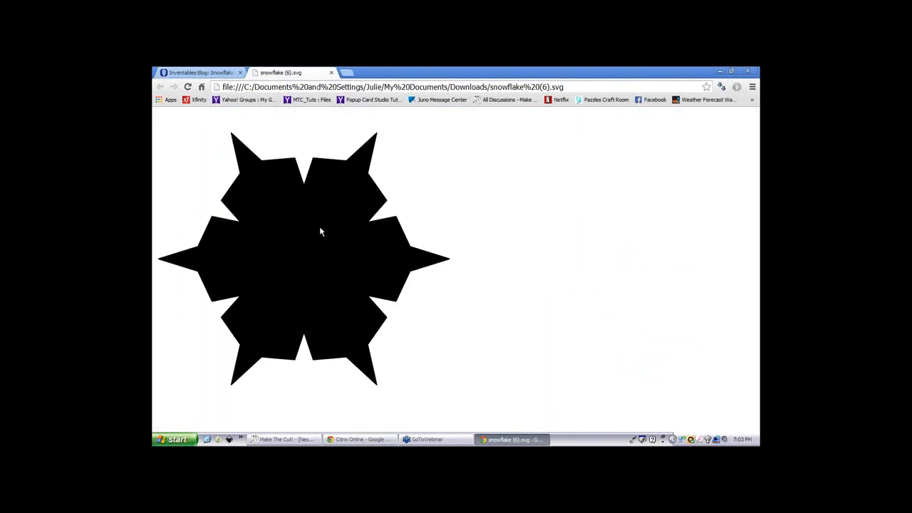
- Save the opened snowflake SVG as snowflake7.svg in the VacationDownloads folder
{"action": "right_click", "coordinate": [319, 226]}
{"action": "left_click", "coordinate": [335, 270]}
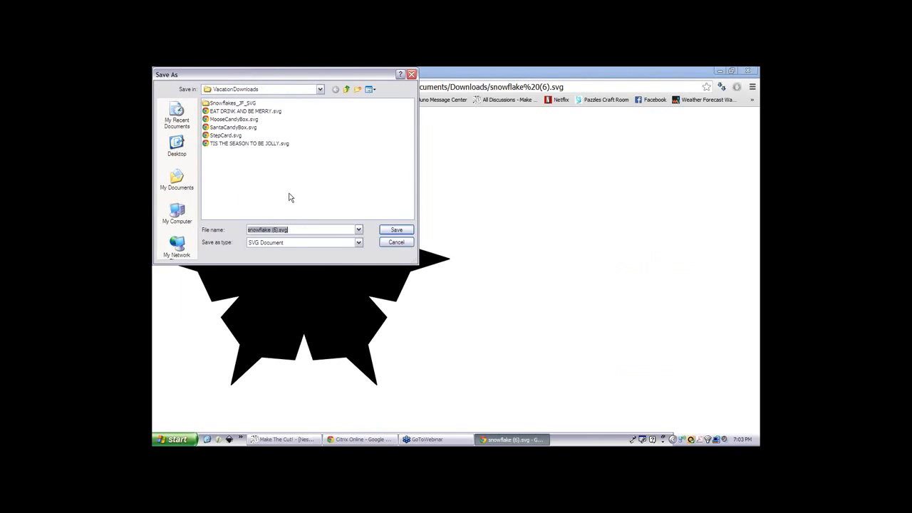
{"action": "left_click_drag", "start_coordinate": [279, 231], "coordinate": [270, 231]}
{"action": "type", "text": "7"}
{"action": "left_click", "coordinate": [405, 230]}
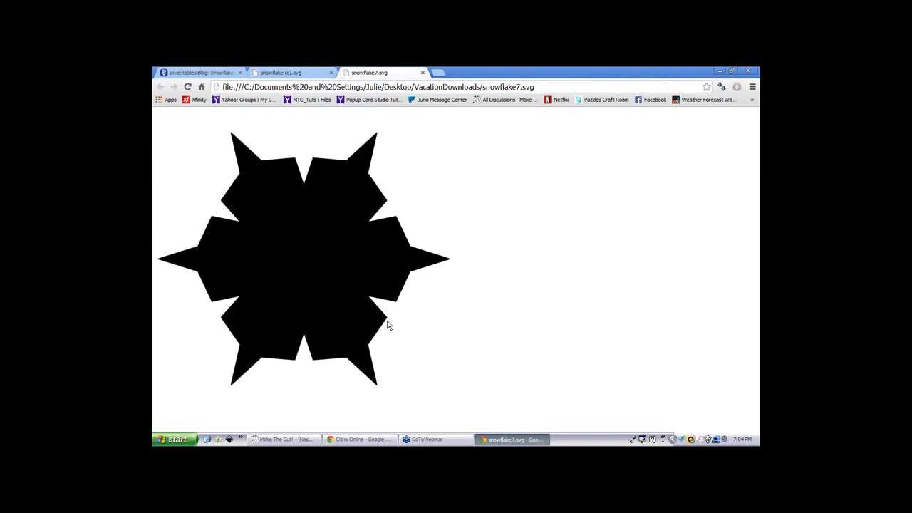
- Switch to Make The Cut, add a new page after Snowflake1, and import snowflake7.svg onto it
{"action": "left_click", "coordinate": [298, 443]}
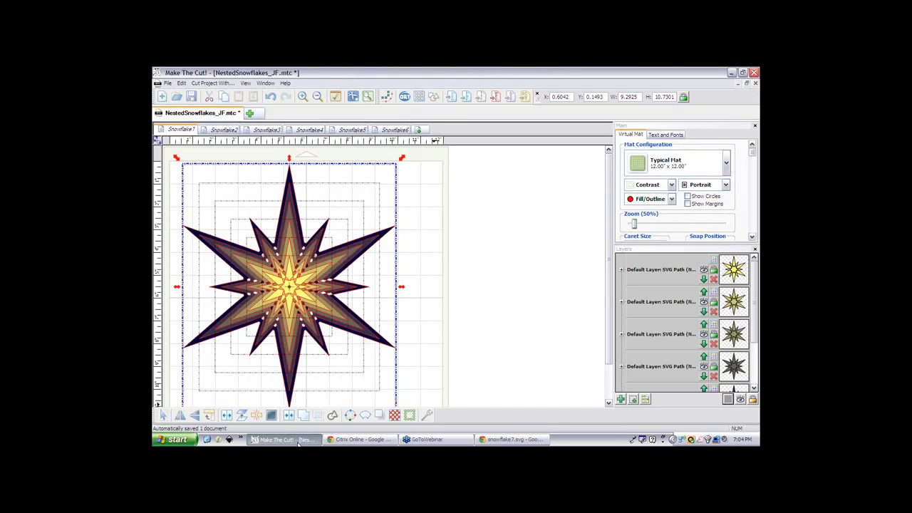
{"action": "left_click", "coordinate": [503, 245]}
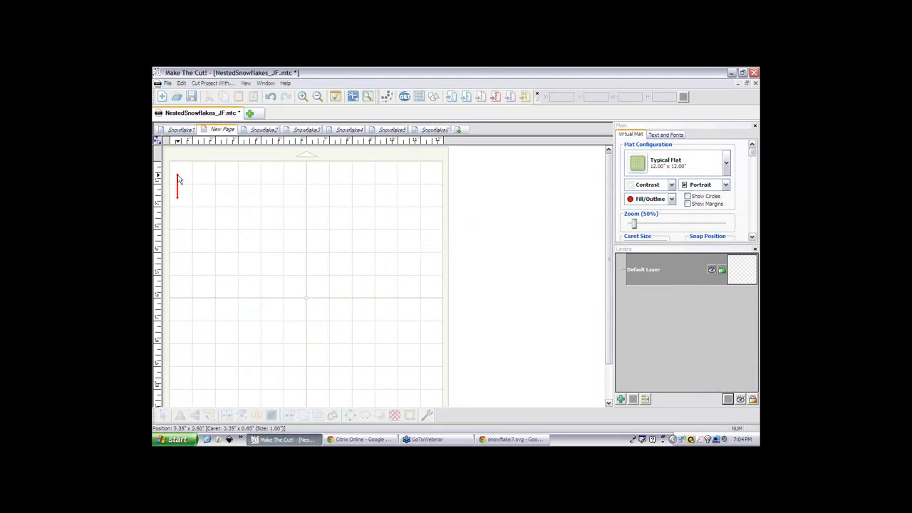
{"action": "left_click", "coordinate": [452, 100]}
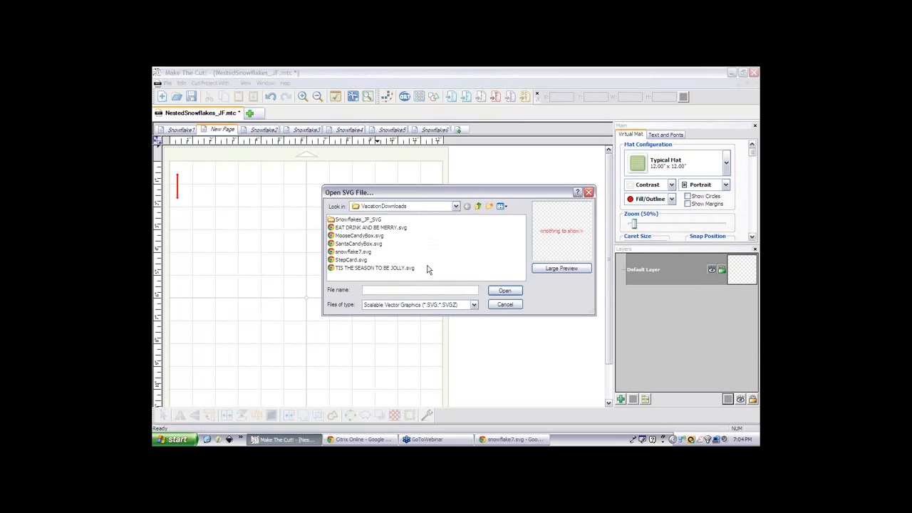
{"action": "left_click", "coordinate": [366, 252]}
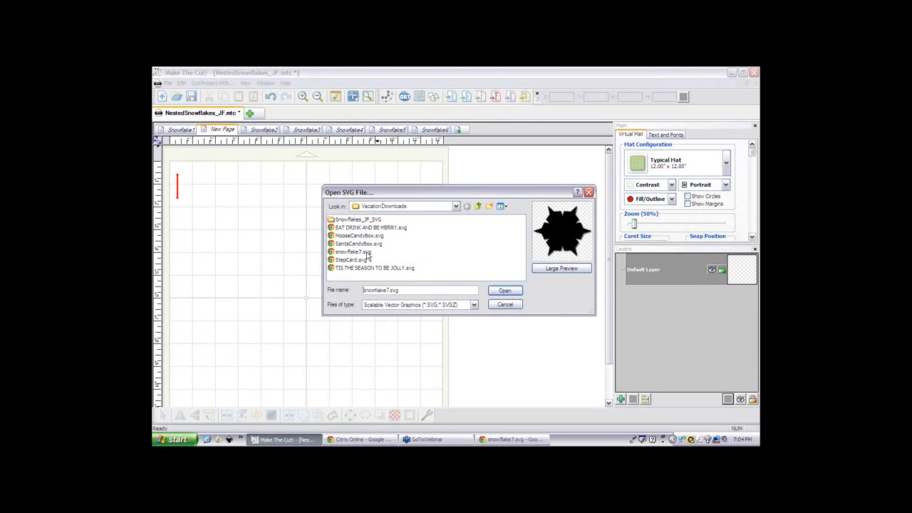
{"action": "left_click", "coordinate": [504, 290]}
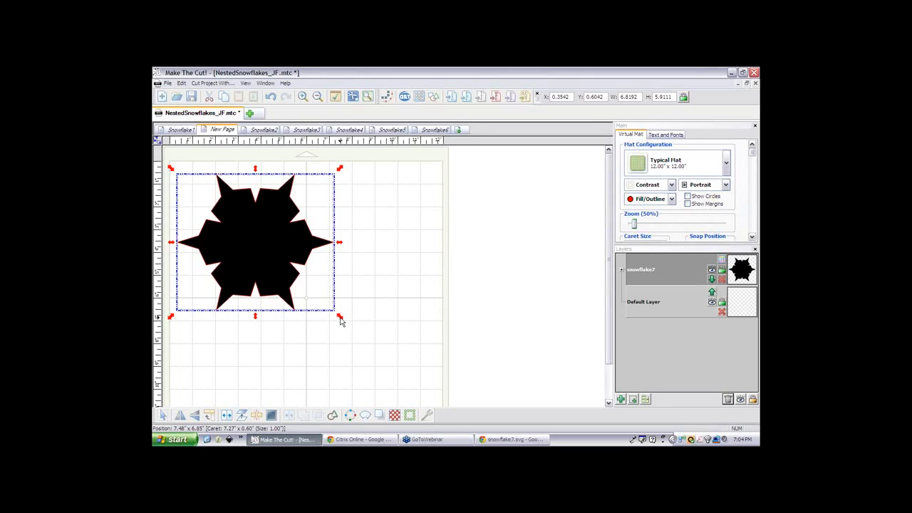
- Enlarge the imported snowflake to about 9.15 by 7.93 inches and nudge it slightly to the right
{"action": "left_click_drag", "start_coordinate": [341, 321], "coordinate": [376, 345]}
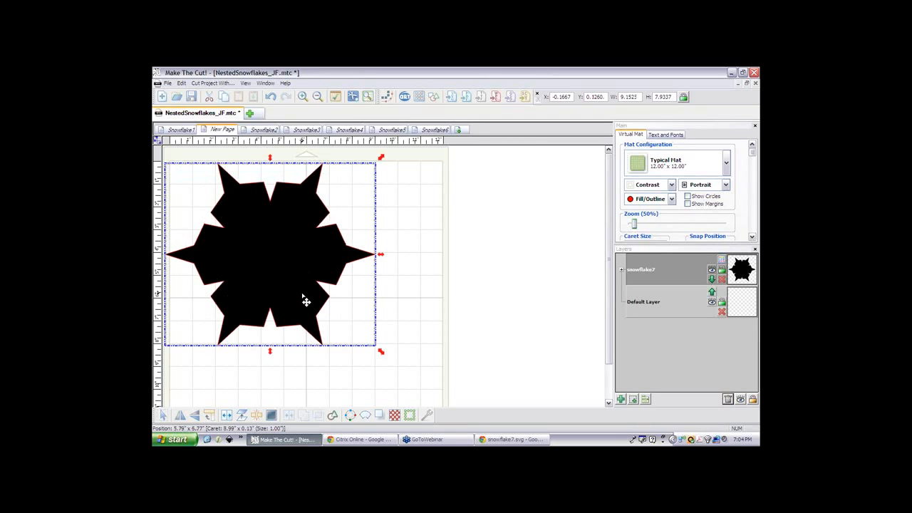
{"action": "key", "text": "Right"}
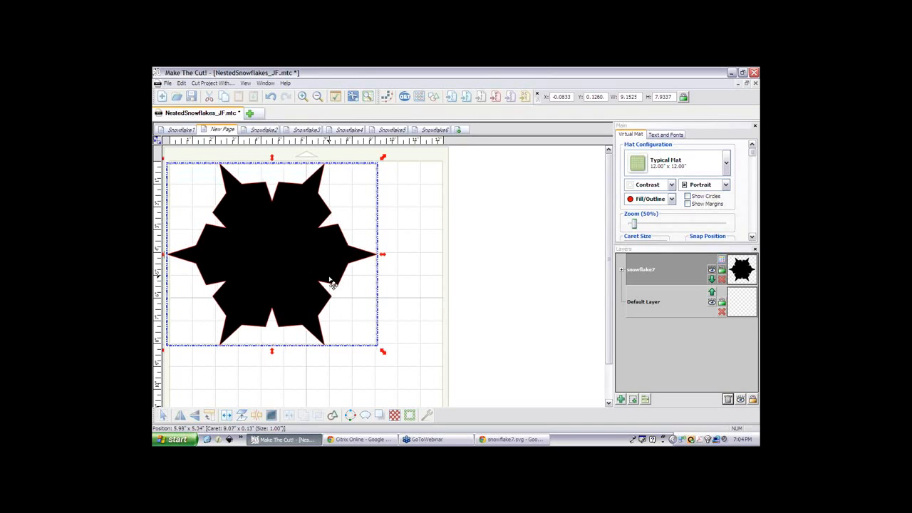
- Preview a Nested Duplication of the snowflake with a count of 5, a gap of -.6 in. and scaling by height
{"action": "left_click", "coordinate": [182, 85]}
{"action": "left_click", "coordinate": [305, 159]}
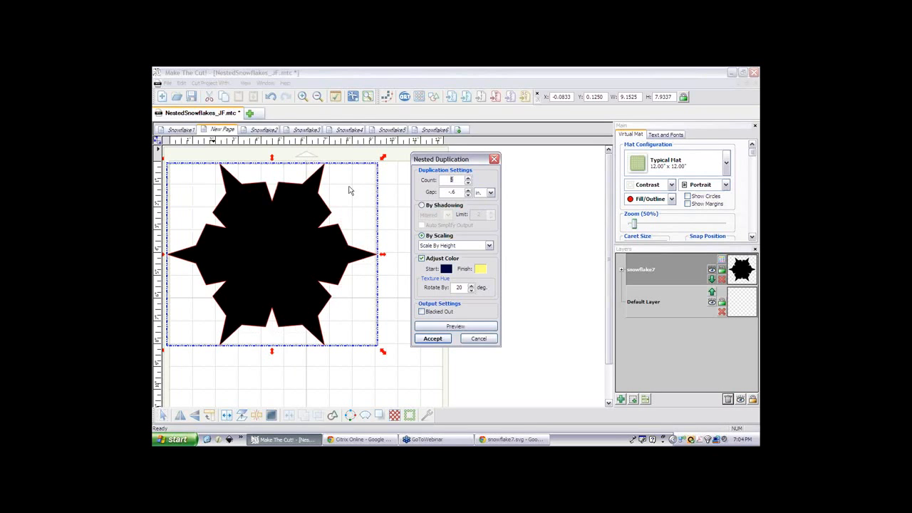
{"action": "double_click", "coordinate": [457, 180]}
{"action": "left_click", "coordinate": [462, 328]}
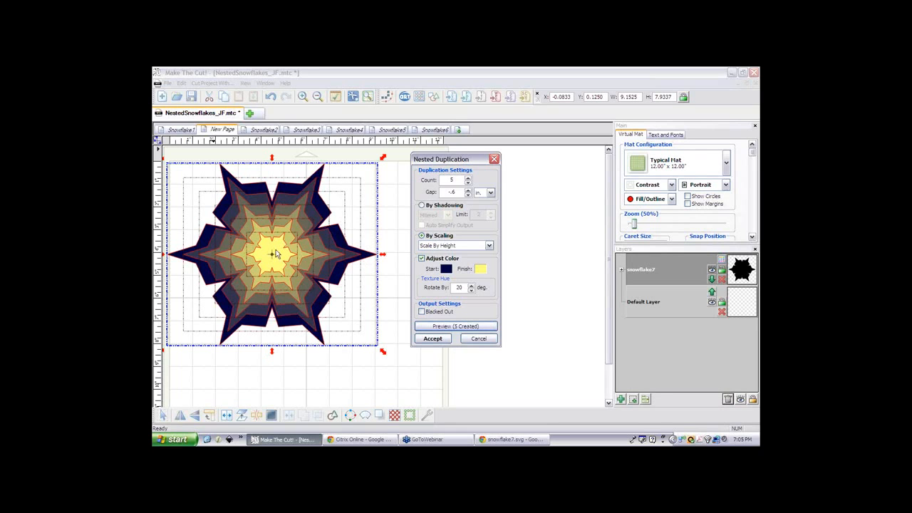
- Preview the nested duplication with a gap of -.2 in. and with a gap of -.4 in
{"action": "left_click", "coordinate": [458, 192]}
{"action": "type", "text": "2"}
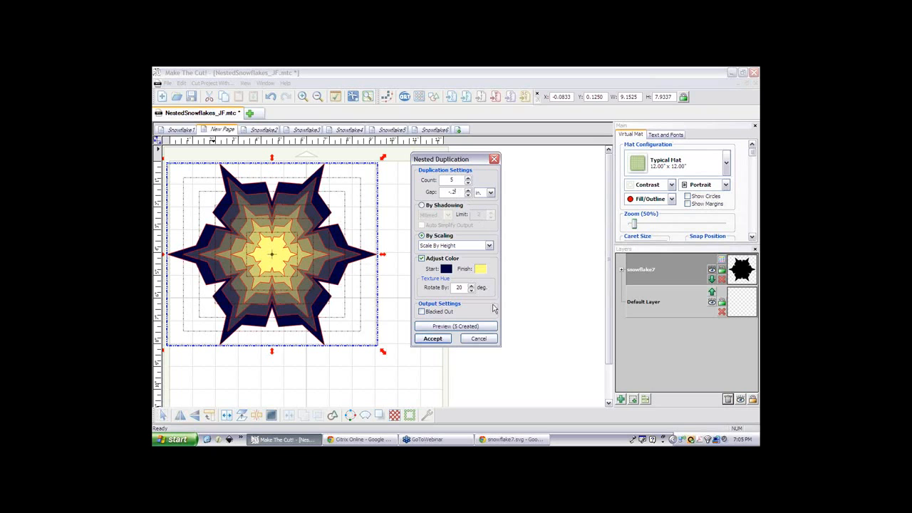
{"action": "left_click", "coordinate": [471, 327]}
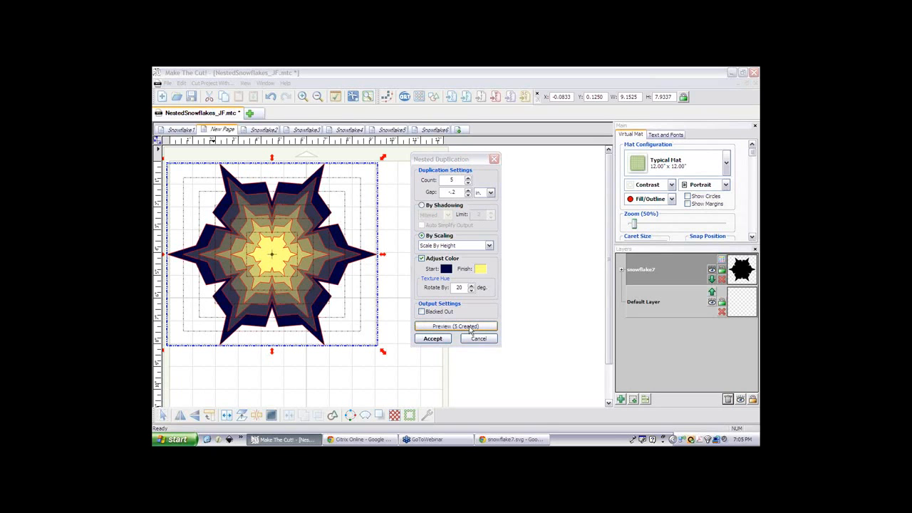
{"action": "left_click", "coordinate": [462, 192]}
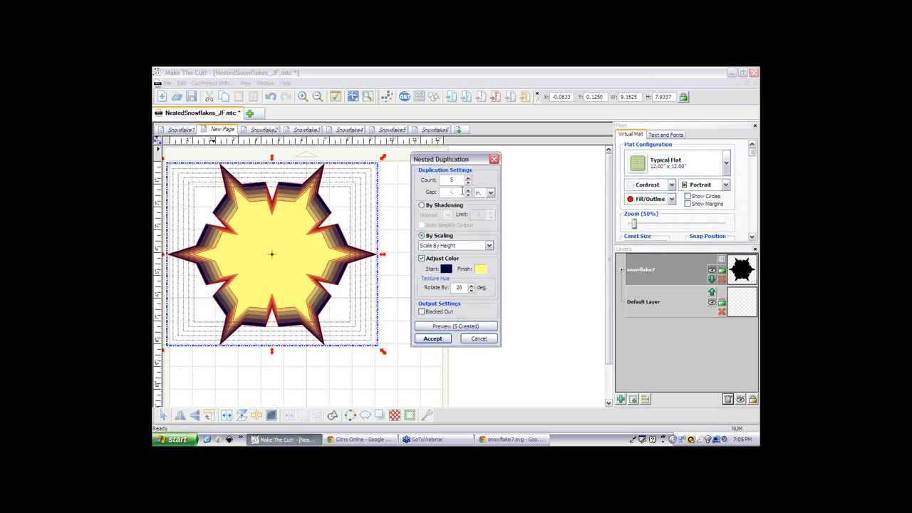
{"action": "type", "text": "4"}
{"action": "left_click", "coordinate": [461, 327]}
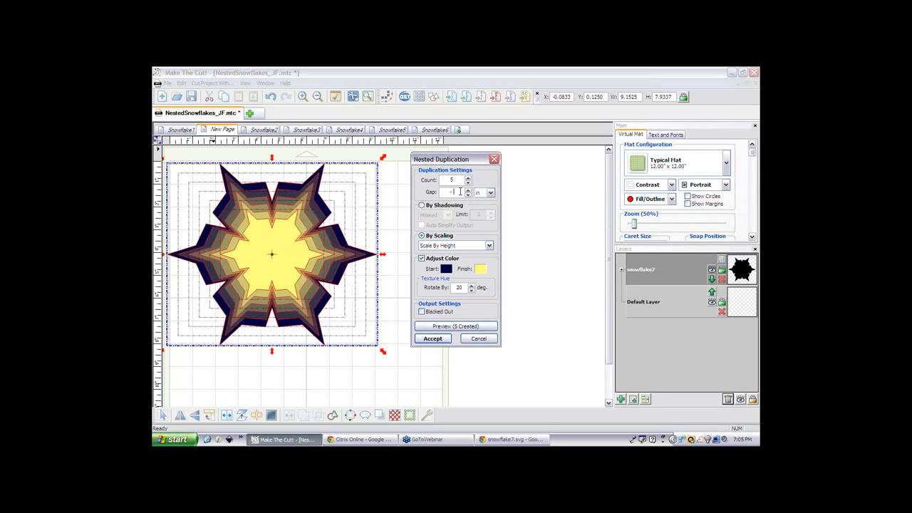
- Set the nested duplication gap to -.6 in., preview it and accept the duplication
{"action": "type", "text": "6"}
{"action": "left_click", "coordinate": [465, 329]}
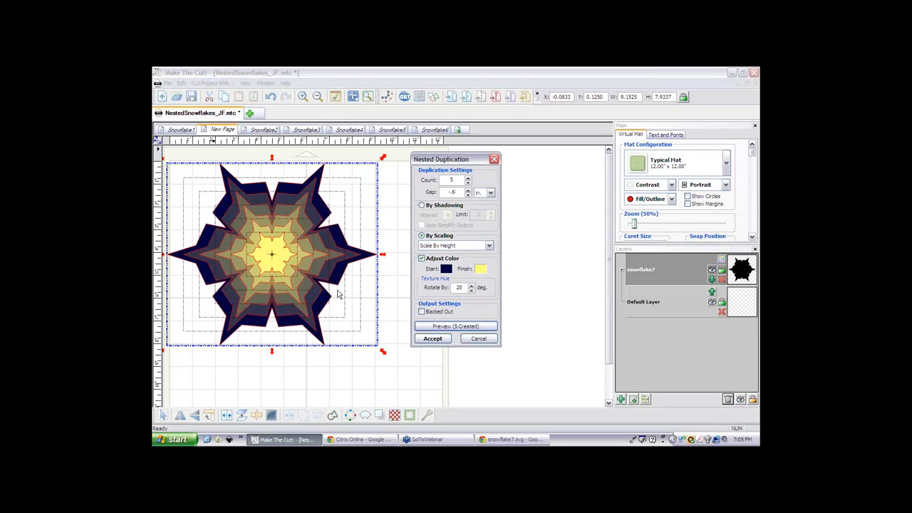
{"action": "left_click", "coordinate": [430, 341]}
- Move the largest dark blue snowflake out of the nested stack to about X 8.88, Y 0.67, beside the original
{"action": "left_click", "coordinate": [417, 376]}
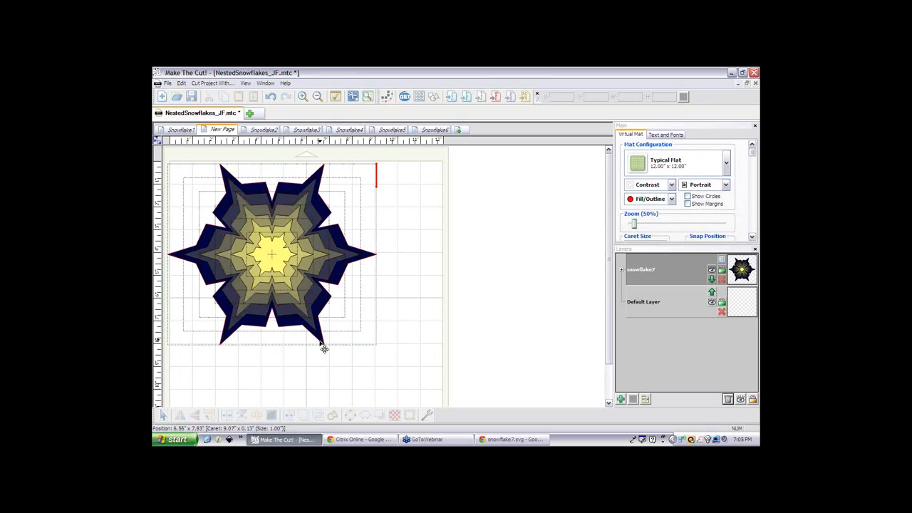
{"action": "left_click", "coordinate": [324, 348]}
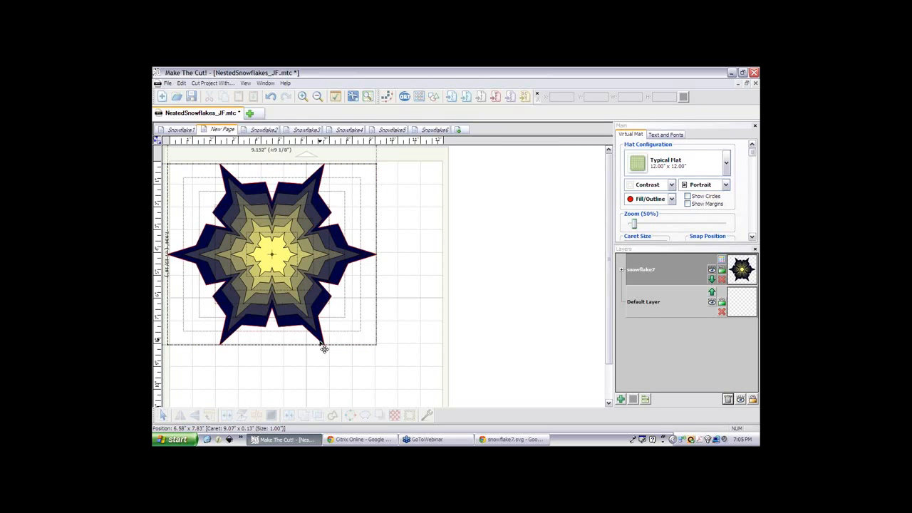
{"action": "left_click_drag", "start_coordinate": [324, 348], "coordinate": [529, 360]}
- Preview a Nested Duplication of the dark blue snowflake by shadowing, with a count of 5 and a gap of -.6 in
{"action": "left_click", "coordinate": [182, 83]}
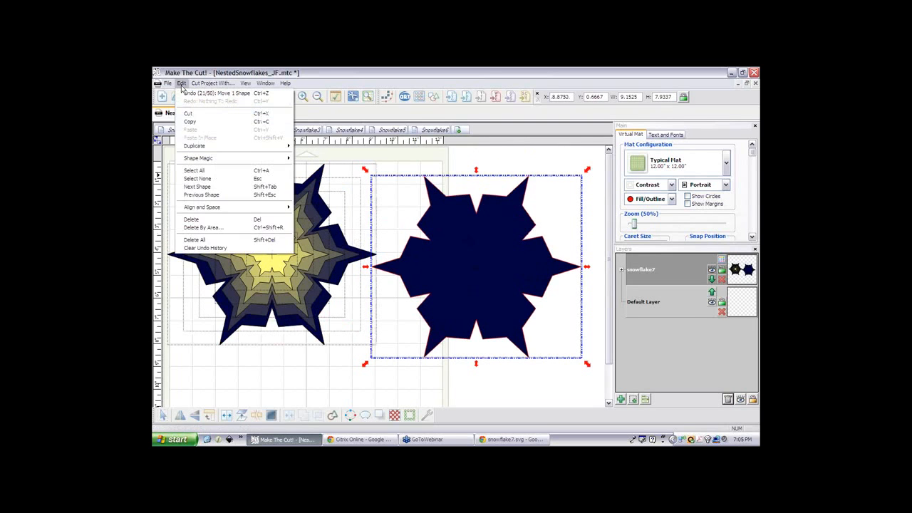
{"action": "mouse_move", "coordinate": [206, 149]}
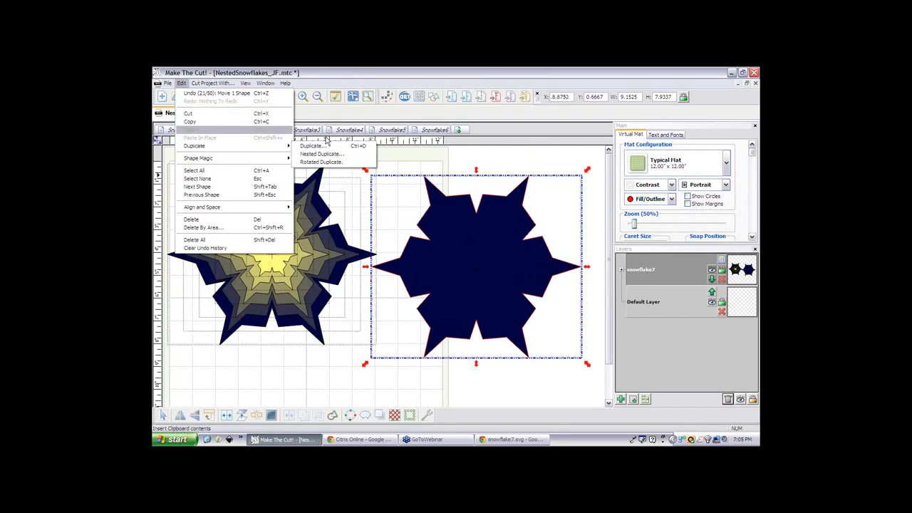
{"action": "left_click", "coordinate": [321, 154]}
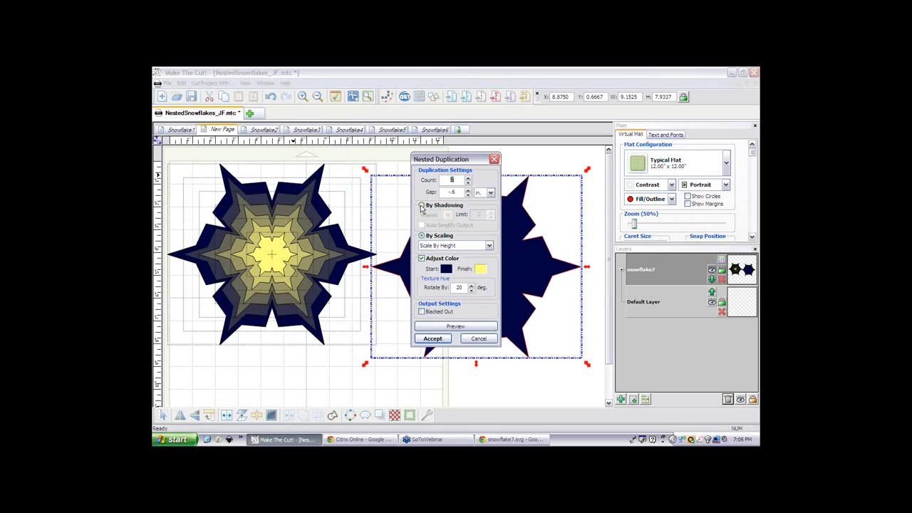
{"action": "left_click", "coordinate": [421, 206]}
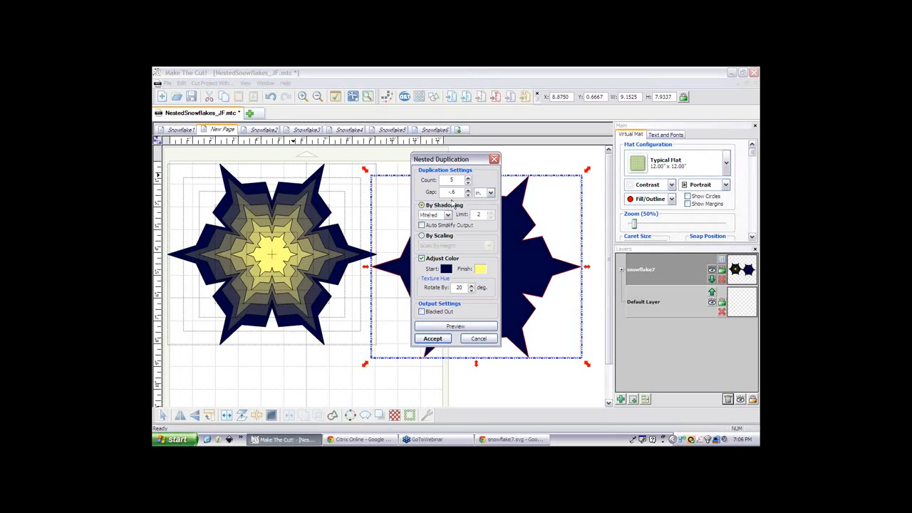
{"action": "left_click_drag", "start_coordinate": [450, 164], "coordinate": [311, 175]}
{"action": "left_click", "coordinate": [319, 340]}
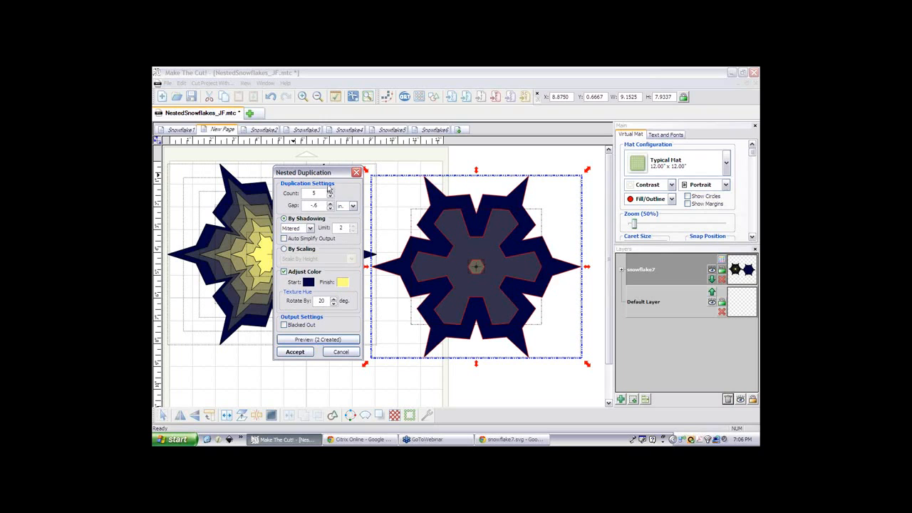
- Preview the shadowed duplication with a gap of -.1 in. and with a gap of -.3 in
{"action": "left_click", "coordinate": [324, 205]}
{"action": "key", "text": "BackSpace"}
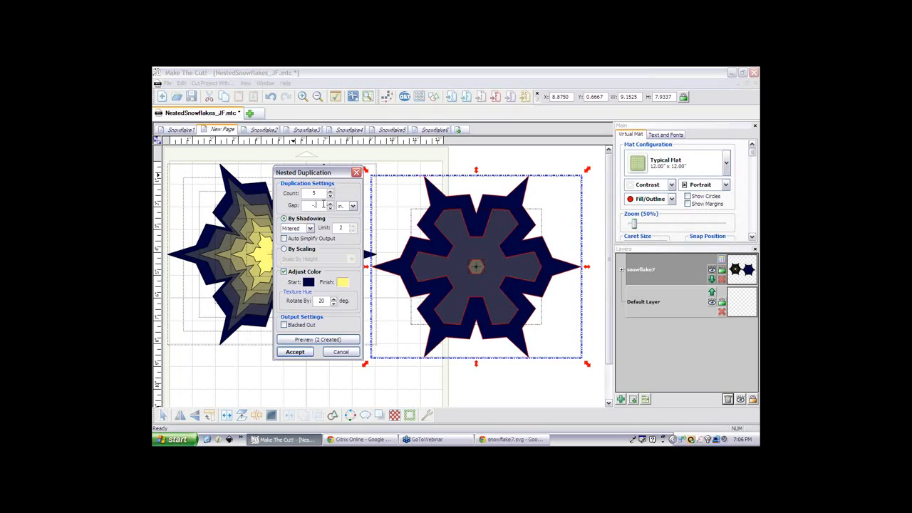
{"action": "type", "text": "1"}
{"action": "left_click", "coordinate": [330, 342]}
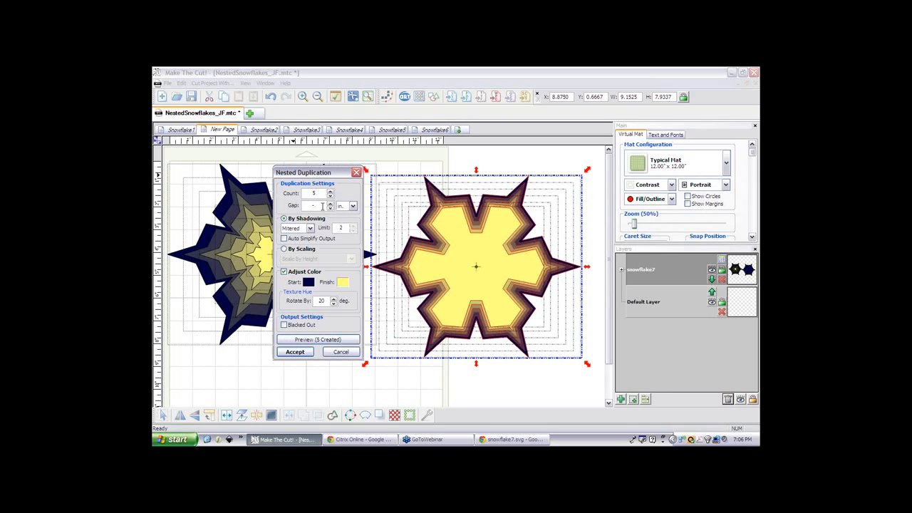
{"action": "left_click", "coordinate": [323, 340]}
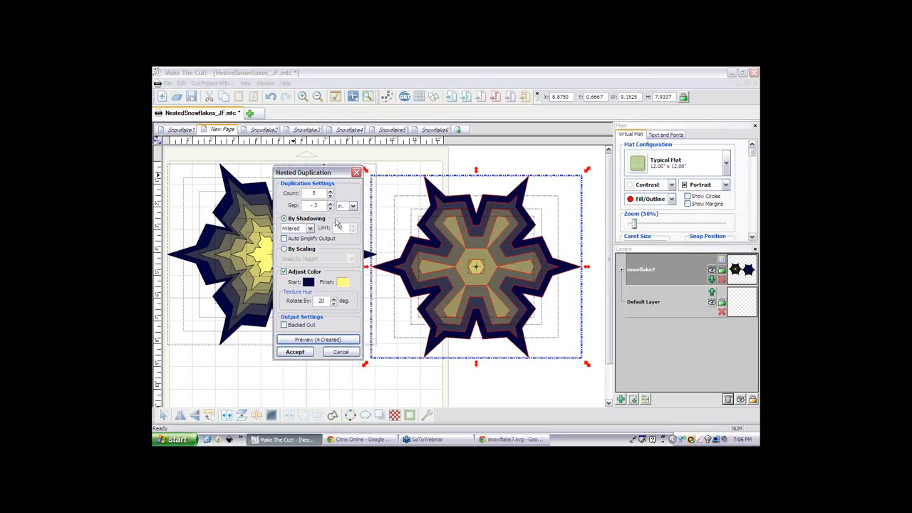
- Set the shadowed duplication gap to -.2 in., preview it, accept the duplication and deselect the result
{"action": "key", "text": "BackSpace"}
{"action": "type", "text": "2"}
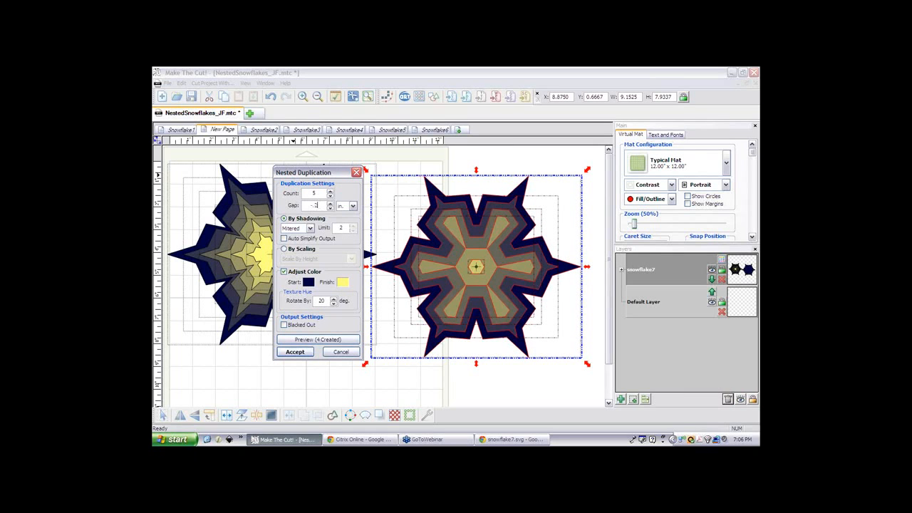
{"action": "left_click", "coordinate": [327, 340]}
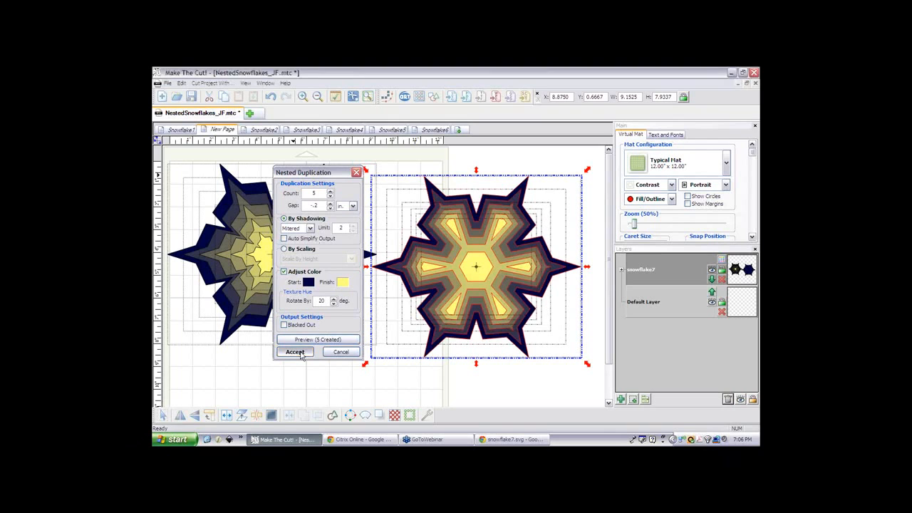
{"action": "left_click", "coordinate": [295, 352]}
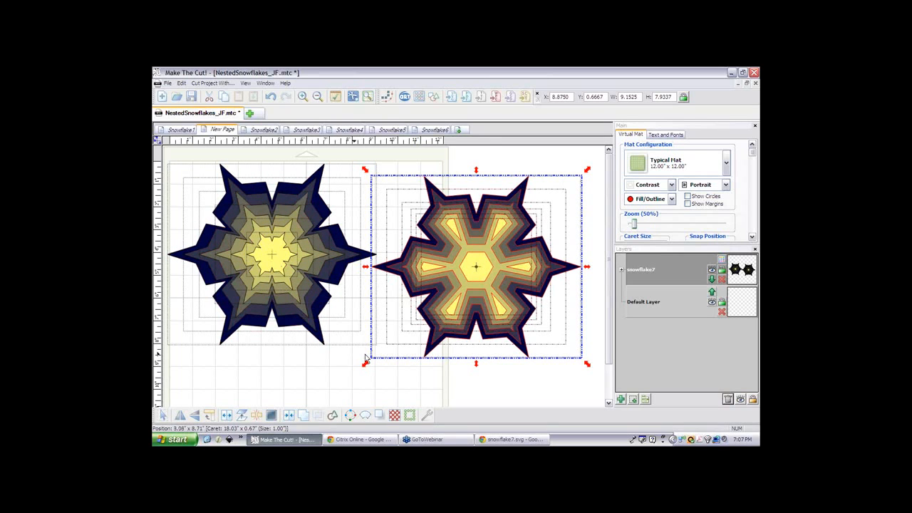
{"action": "left_click", "coordinate": [482, 393]}
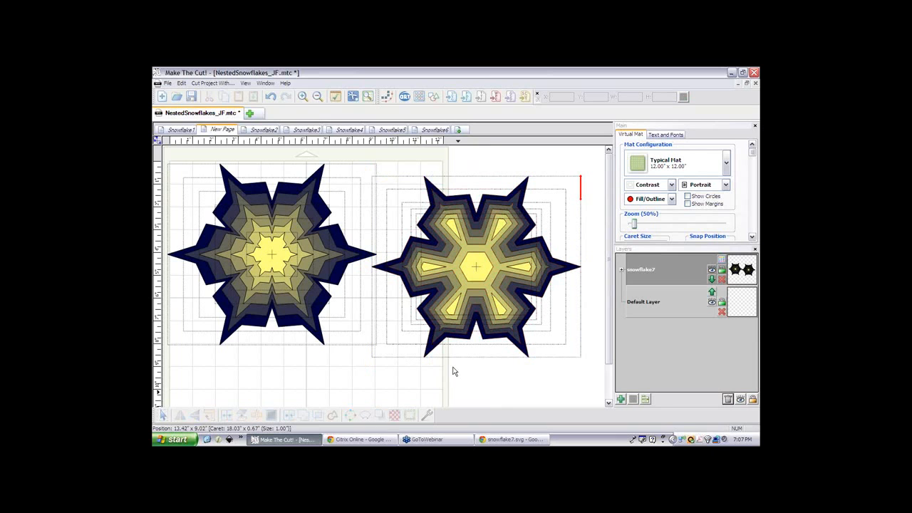
- On the Snowflake1 page, move the largest dark blue star out of the nested stack to about X 9.33, Y -1.27
{"action": "left_click", "coordinate": [180, 130]}
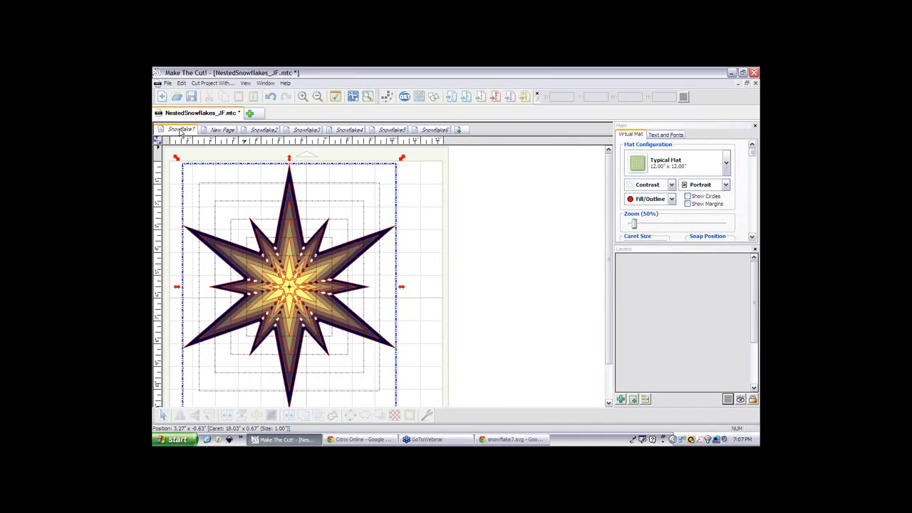
{"action": "left_click", "coordinate": [392, 240]}
{"action": "left_click", "coordinate": [383, 235]}
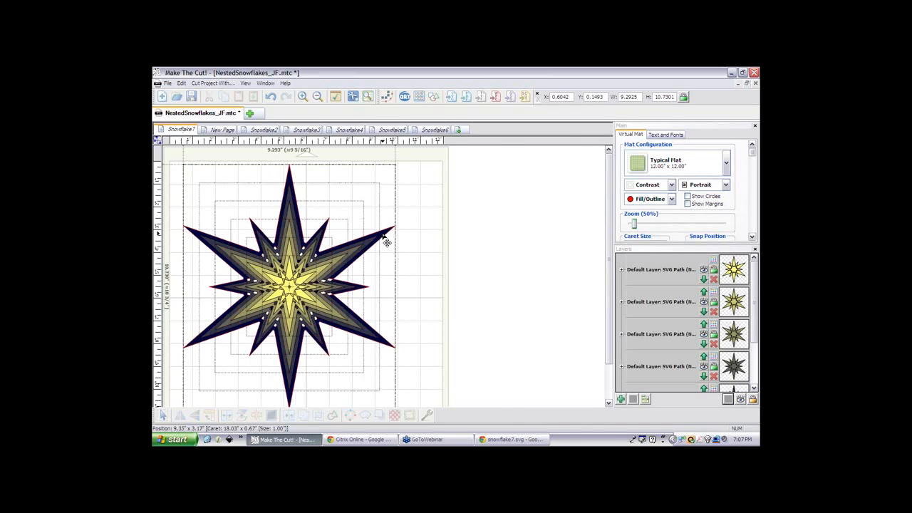
{"action": "left_click_drag", "start_coordinate": [387, 242], "coordinate": [584, 207]}
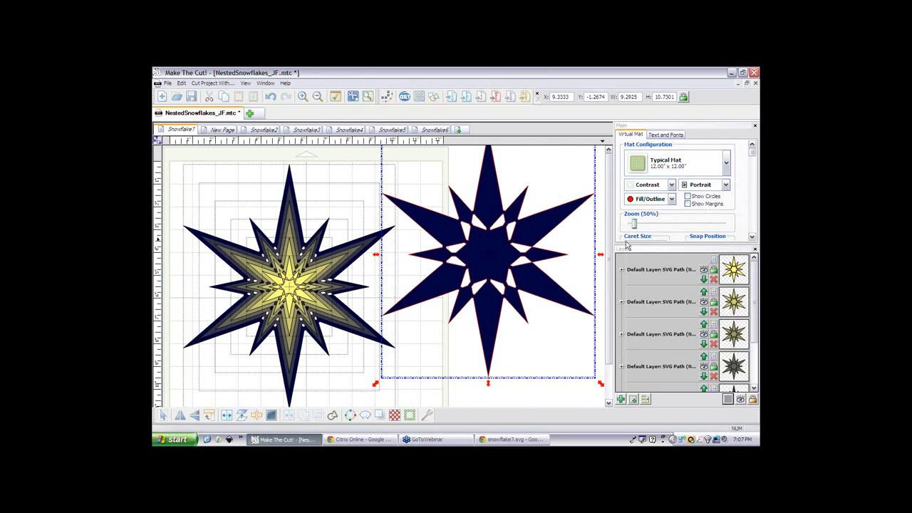
- Examine the small openings around the center of the separated dark blue star at 230% zoom
{"action": "left_click_drag", "start_coordinate": [635, 225], "coordinate": [650, 225]}
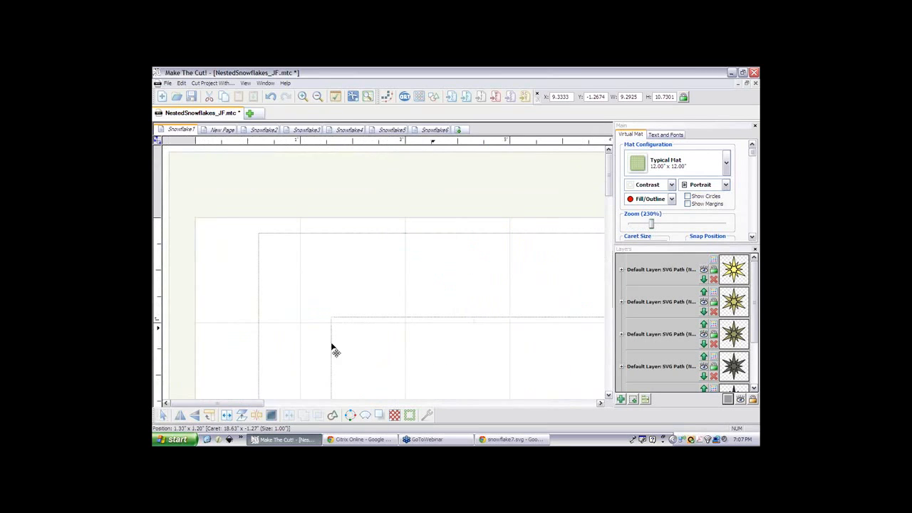
{"action": "left_click_drag", "start_coordinate": [262, 404], "coordinate": [364, 396]}
{"action": "left_click_drag", "start_coordinate": [610, 176], "coordinate": [610, 205]}
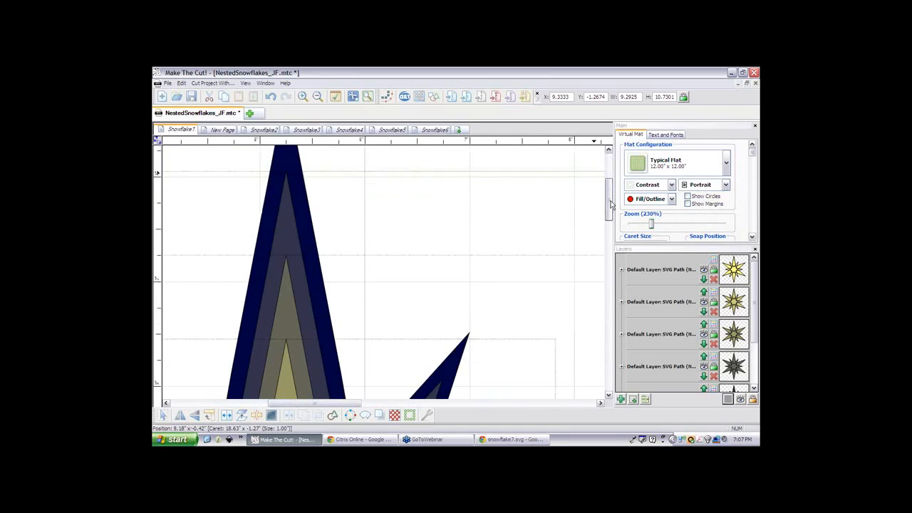
{"action": "left_click_drag", "start_coordinate": [610, 205], "coordinate": [611, 254]}
{"action": "left_click_drag", "start_coordinate": [346, 406], "coordinate": [505, 388]}
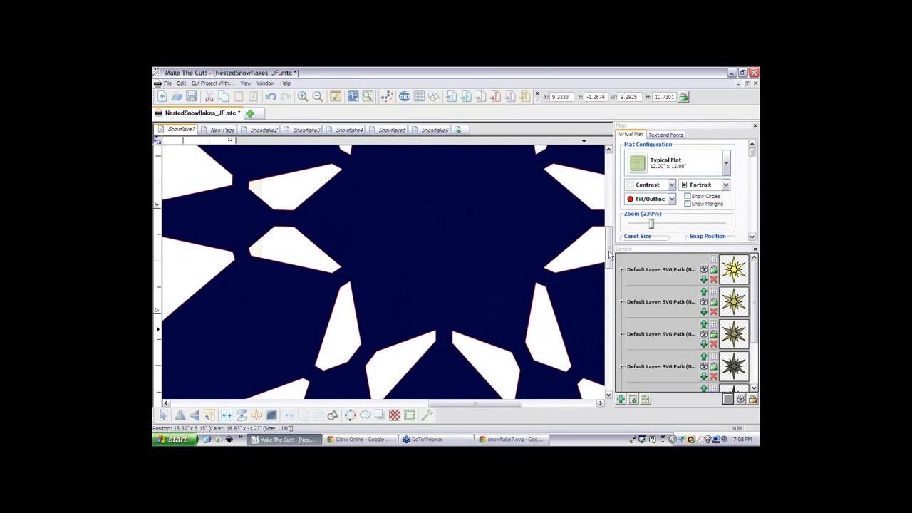
{"action": "left_click_drag", "start_coordinate": [609, 254], "coordinate": [599, 220]}
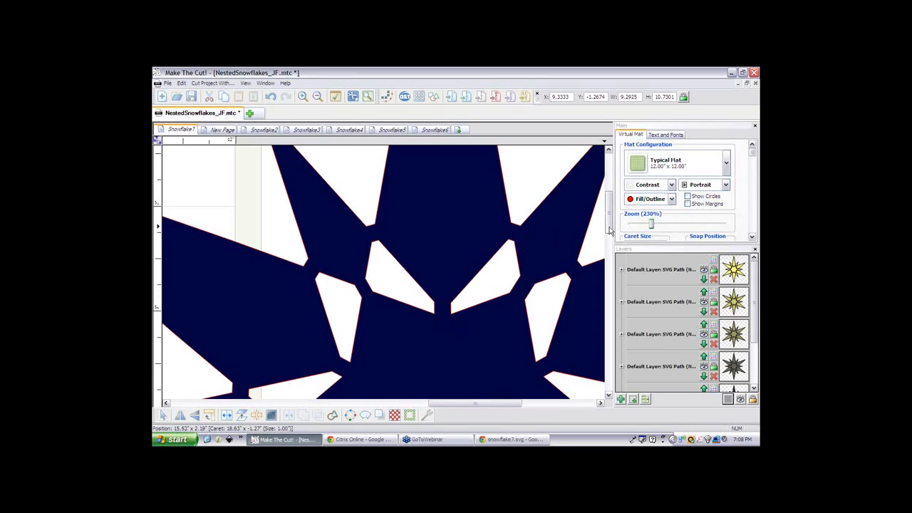
{"action": "left_click_drag", "start_coordinate": [608, 227], "coordinate": [610, 235]}
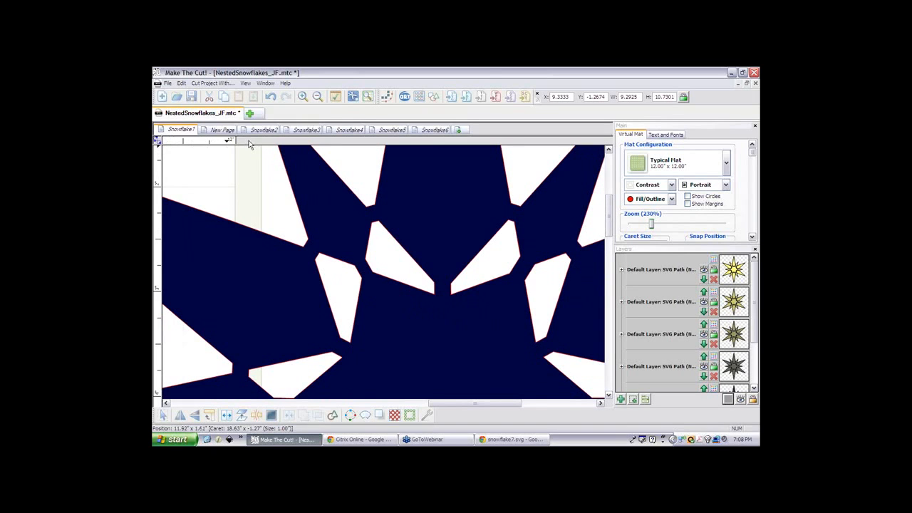
{"action": "left_click", "coordinate": [168, 84]}
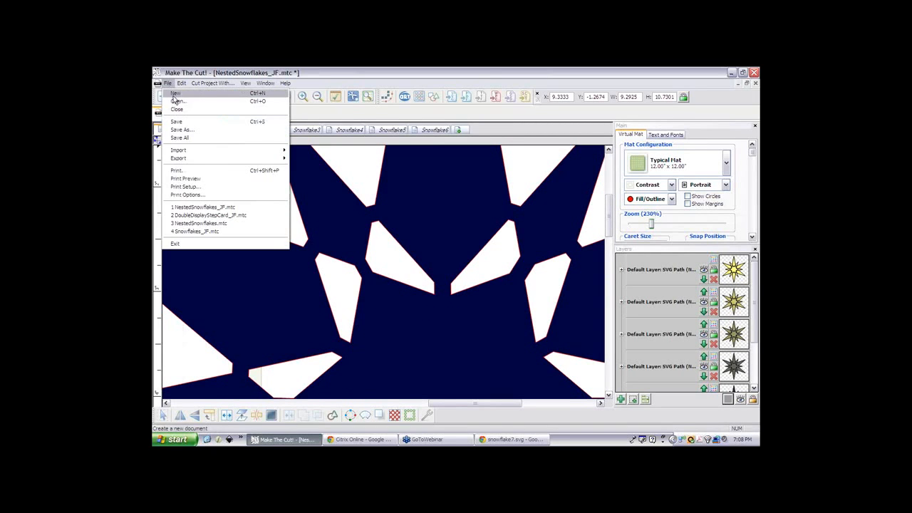
{"action": "mouse_move", "coordinate": [199, 153]}
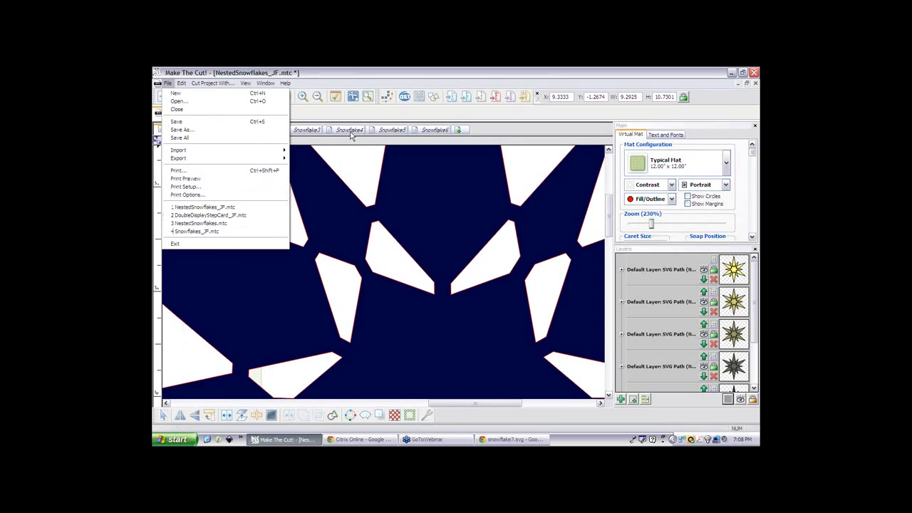
{"action": "left_click", "coordinate": [369, 109]}
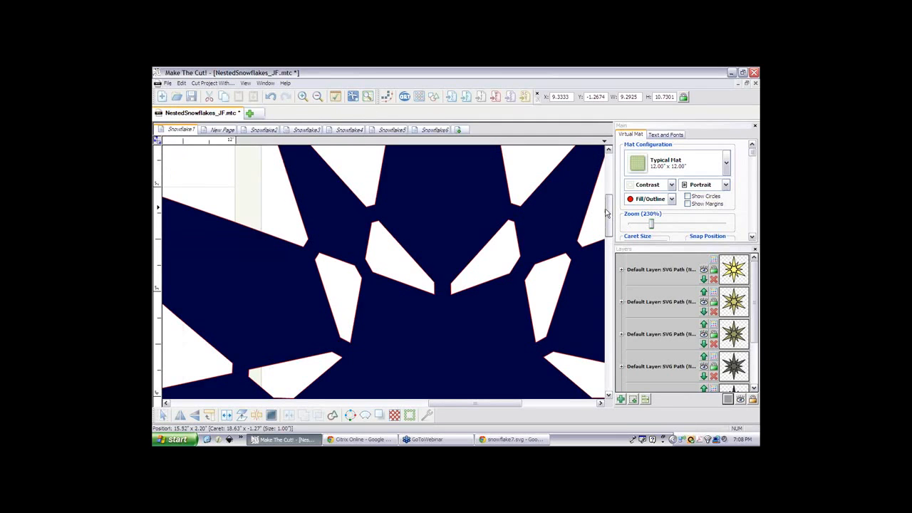
- Thicken the narrow bridges around the upper central openings of the separated dark blue star with the Inverse Eraser at size 6 mm
{"action": "left_click_drag", "start_coordinate": [606, 212], "coordinate": [606, 209]}
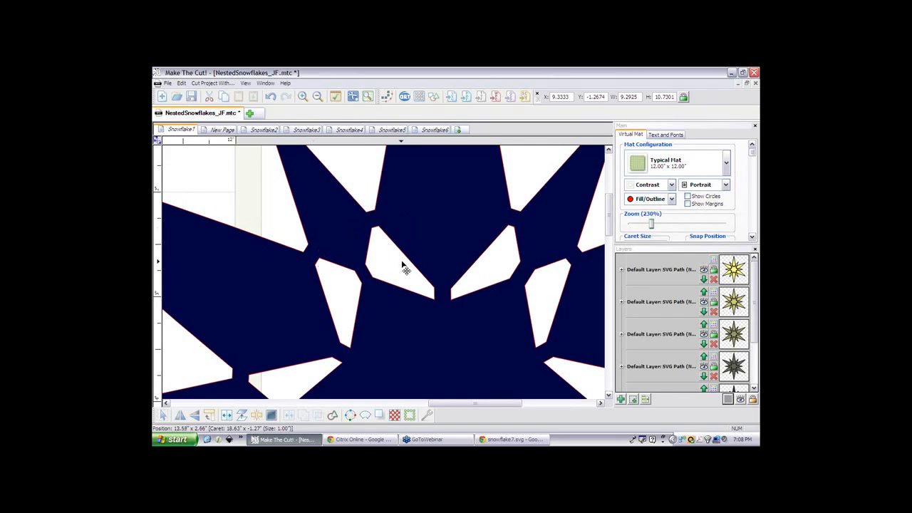
{"action": "scroll", "coordinate": [609, 235], "scroll_direction": "up", "scroll_amount": 3}
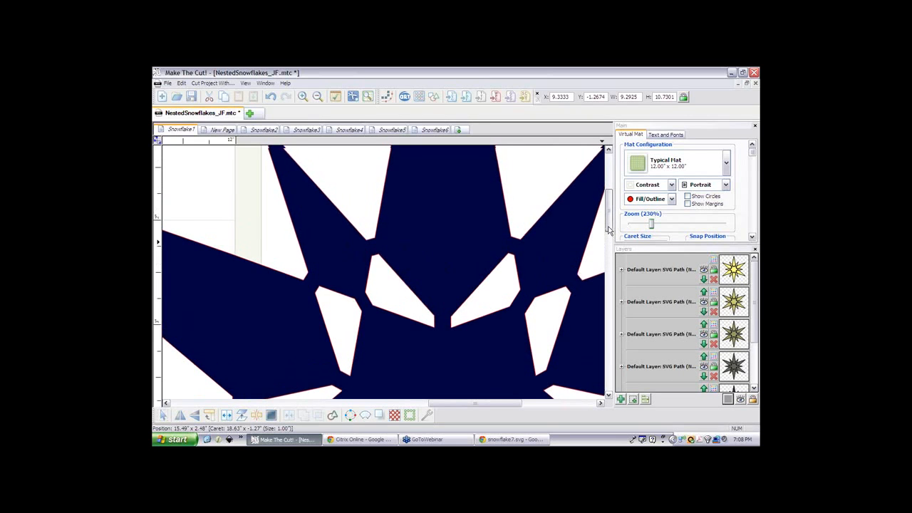
{"action": "scroll", "coordinate": [609, 229], "scroll_direction": "up", "scroll_amount": 1}
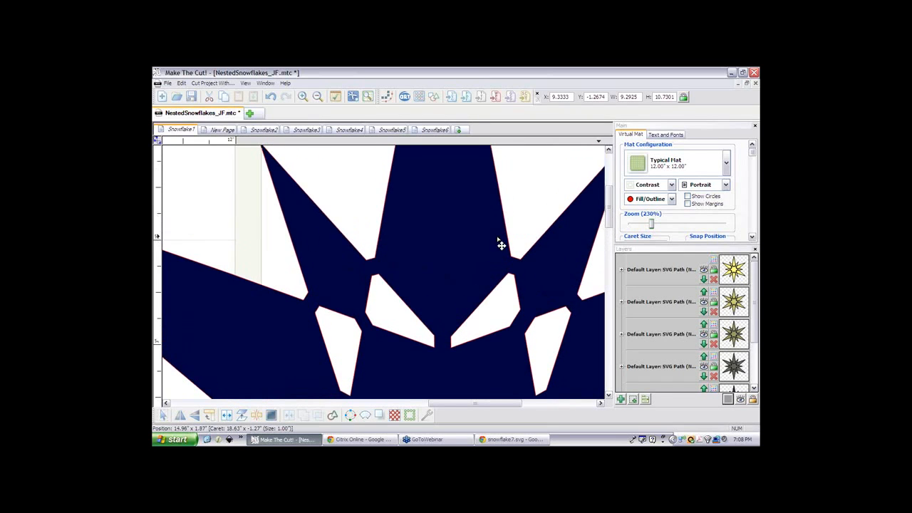
{"action": "left_click", "coordinate": [156, 142]}
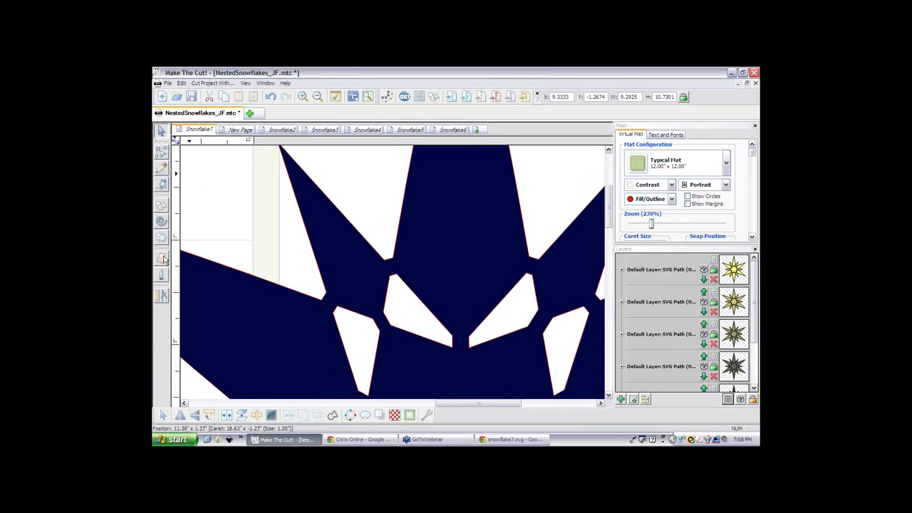
{"action": "left_click", "coordinate": [162, 259]}
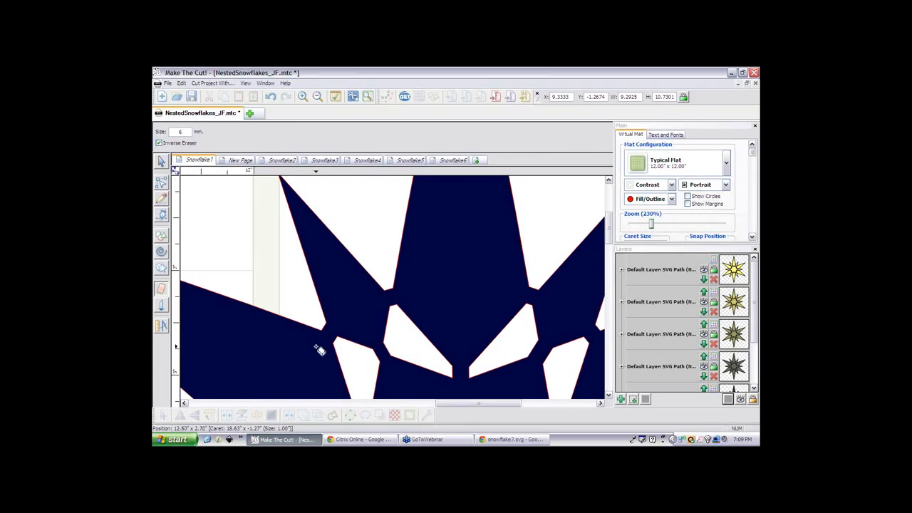
{"action": "left_click_drag", "start_coordinate": [319, 349], "coordinate": [341, 321]}
{"action": "mouse_move", "coordinate": [321, 356]}
{"action": "left_mouse_down"}
{"action": "mouse_move", "coordinate": [345, 298]}
{"action": "mouse_move", "coordinate": [418, 298]}
{"action": "left_mouse_up"}
{"action": "left_click_drag", "start_coordinate": [519, 295], "coordinate": [552, 307]}
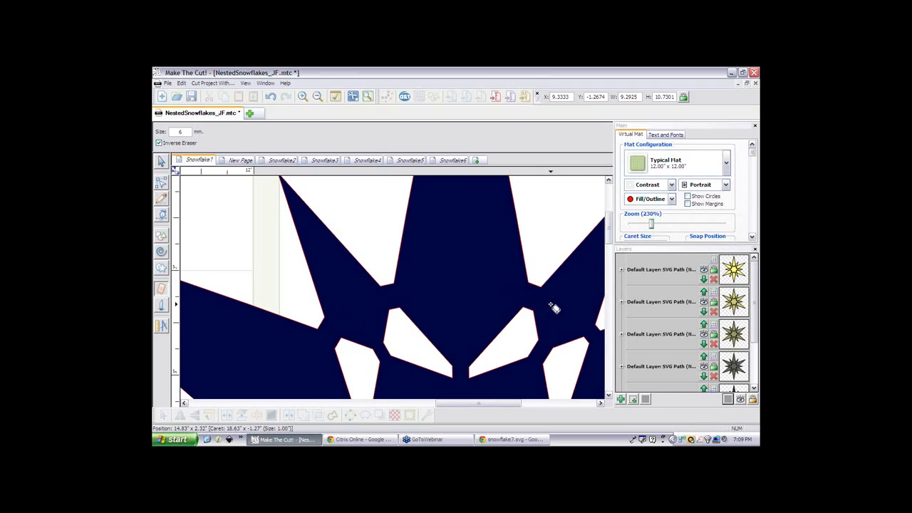
{"action": "left_click_drag", "start_coordinate": [463, 362], "coordinate": [464, 387]}
- Examine the thickened bridges, then the whole dark blue star beside the nested stack at 30% zoom
{"action": "left_click_drag", "start_coordinate": [454, 405], "coordinate": [479, 403]}
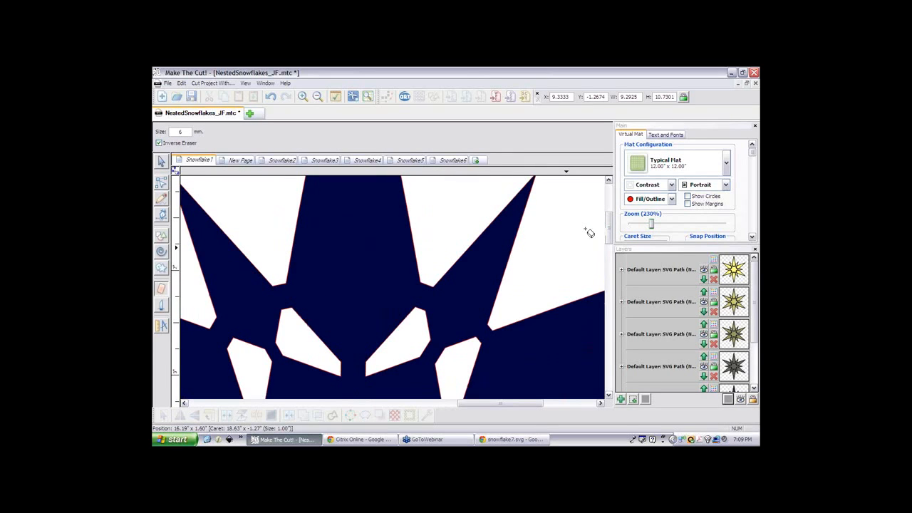
{"action": "left_click_drag", "start_coordinate": [609, 234], "coordinate": [610, 230]}
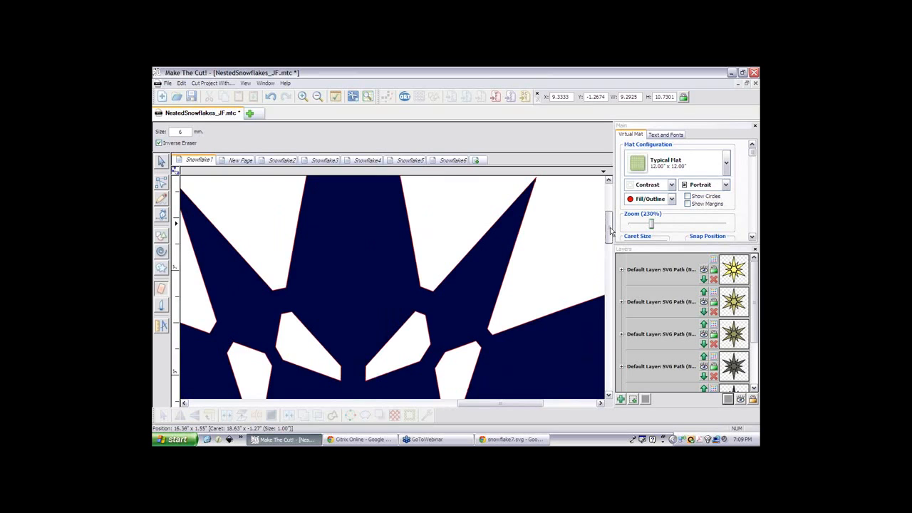
{"action": "left_click_drag", "start_coordinate": [651, 224], "coordinate": [637, 225]}
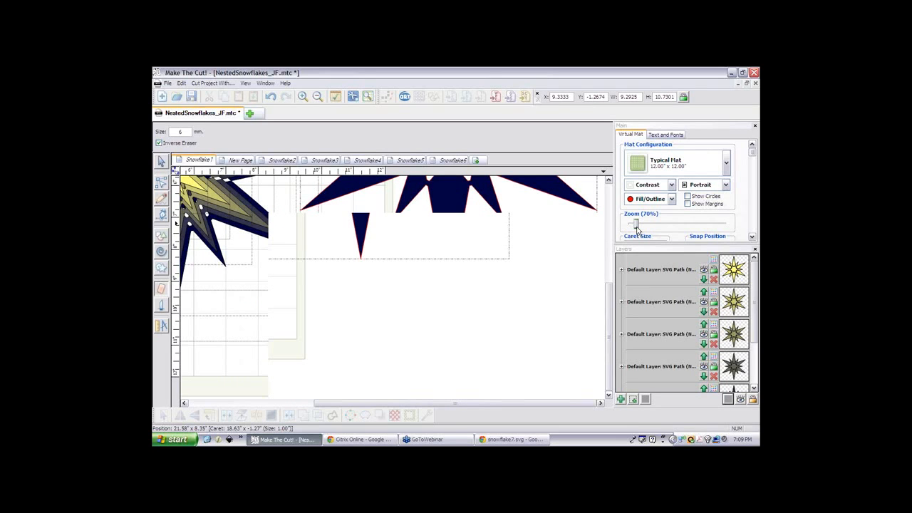
{"action": "left_click_drag", "start_coordinate": [636, 225], "coordinate": [633, 226]}
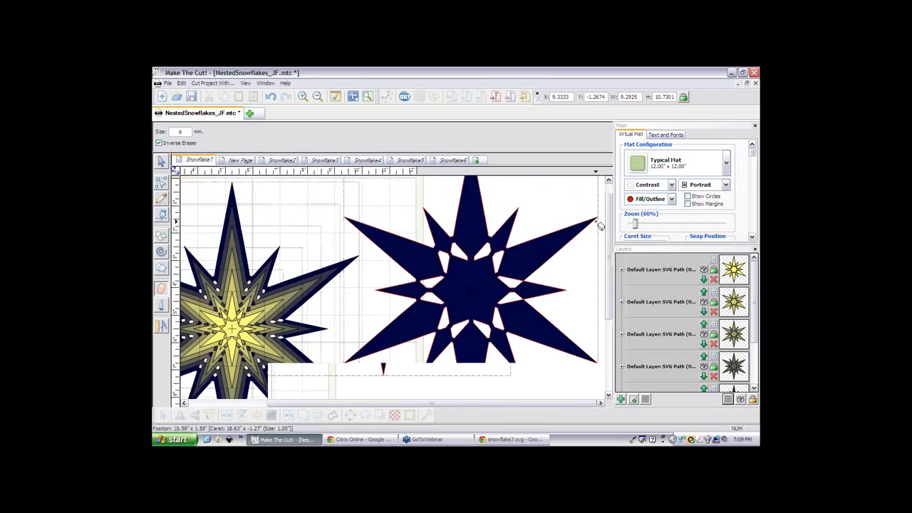
{"action": "scroll", "coordinate": [607, 308], "scroll_direction": "up", "scroll_amount": 1}
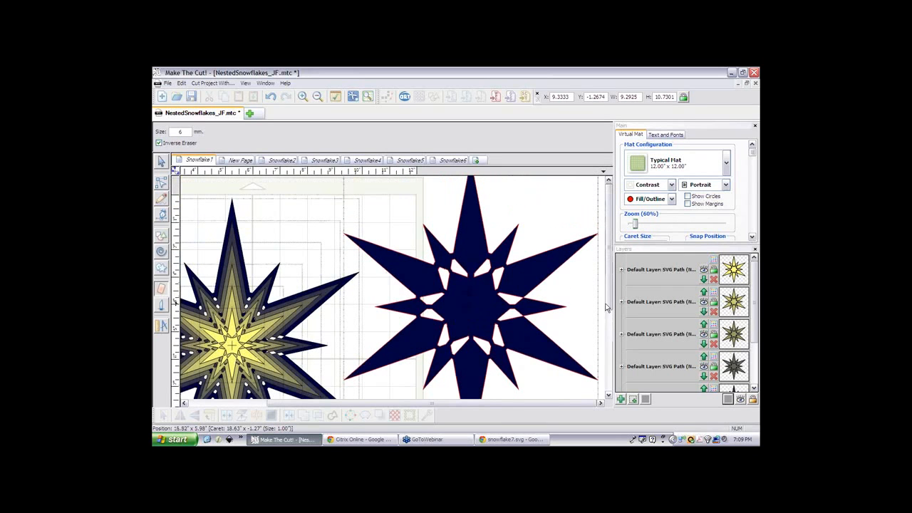
{"action": "scroll", "coordinate": [608, 308], "scroll_direction": "down", "scroll_amount": 3}
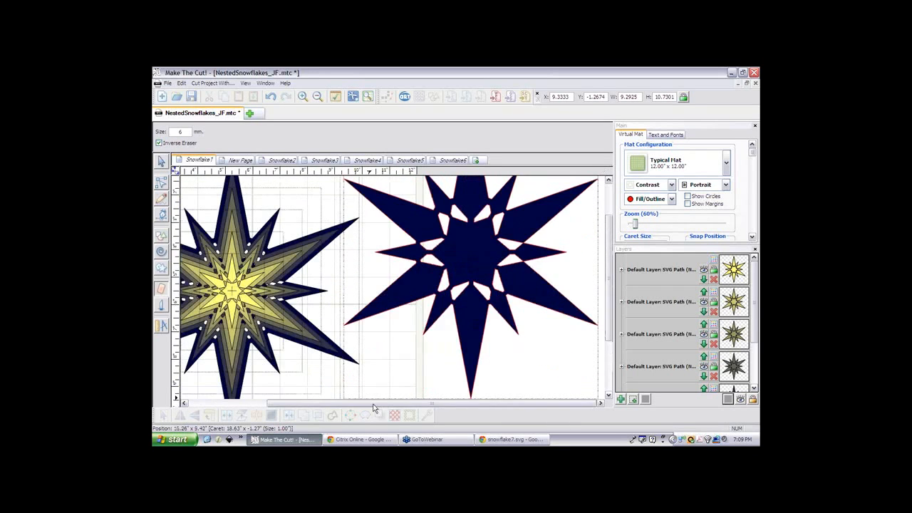
{"action": "left_click_drag", "start_coordinate": [373, 405], "coordinate": [300, 405]}
{"action": "left_click_drag", "start_coordinate": [636, 225], "coordinate": [634, 227]}
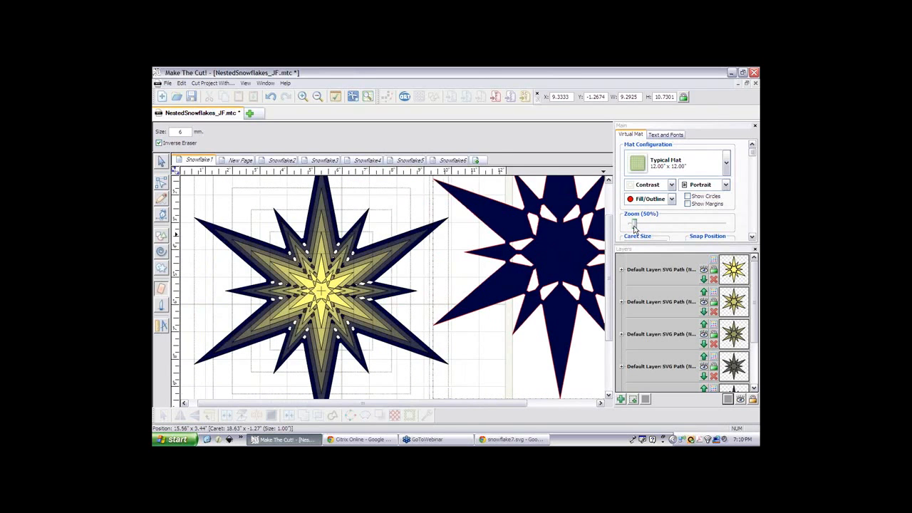
{"action": "left_click_drag", "start_coordinate": [634, 227], "coordinate": [631, 227]}
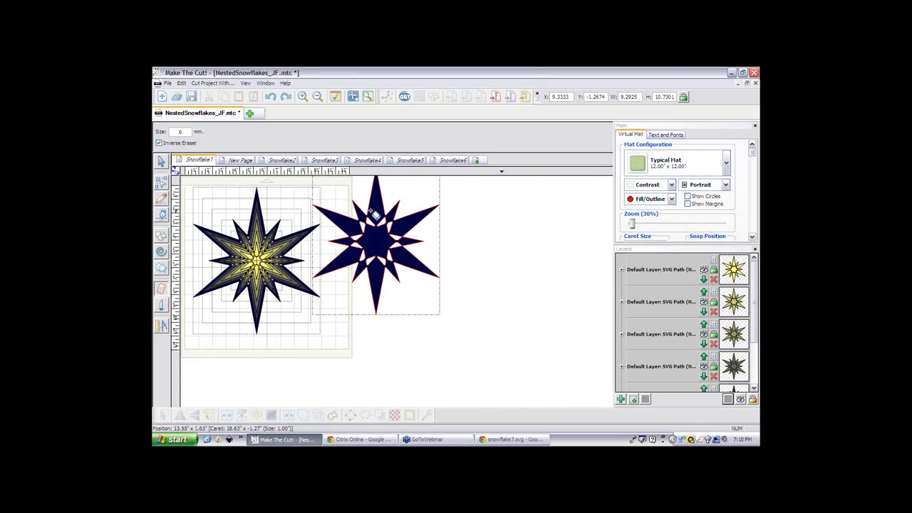
- Move the separated dark blue star straight down to about X 9.33, Y 1.44
{"action": "left_click", "coordinate": [163, 164]}
{"action": "left_click_drag", "start_coordinate": [373, 242], "coordinate": [373, 274]}
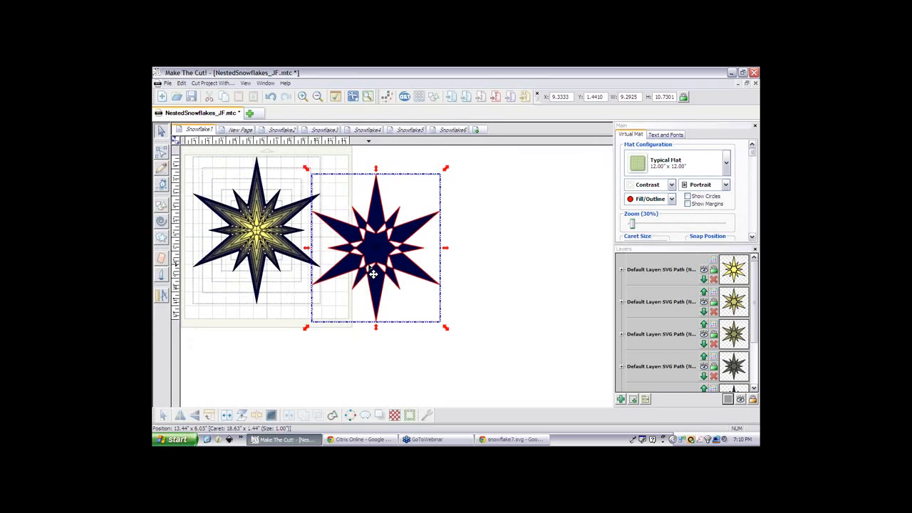